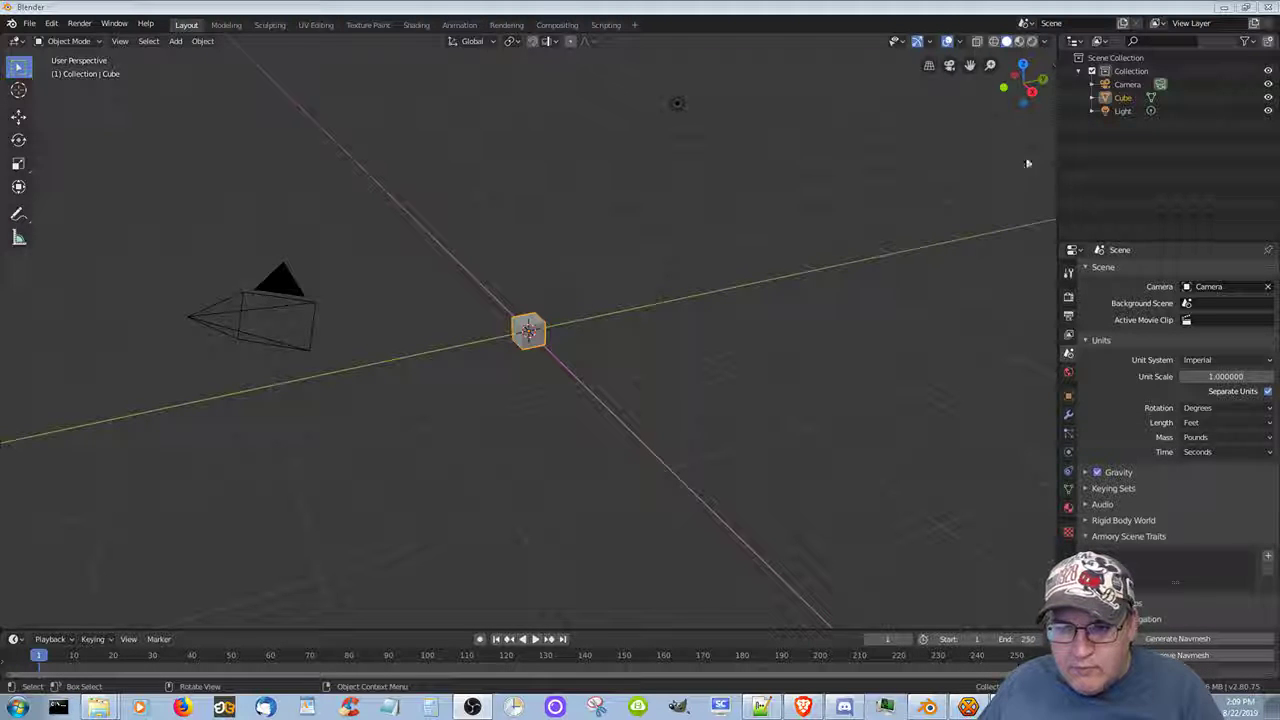
Step: Open the N sidebar and set the cube's Location Z to 2 feet
key(n)
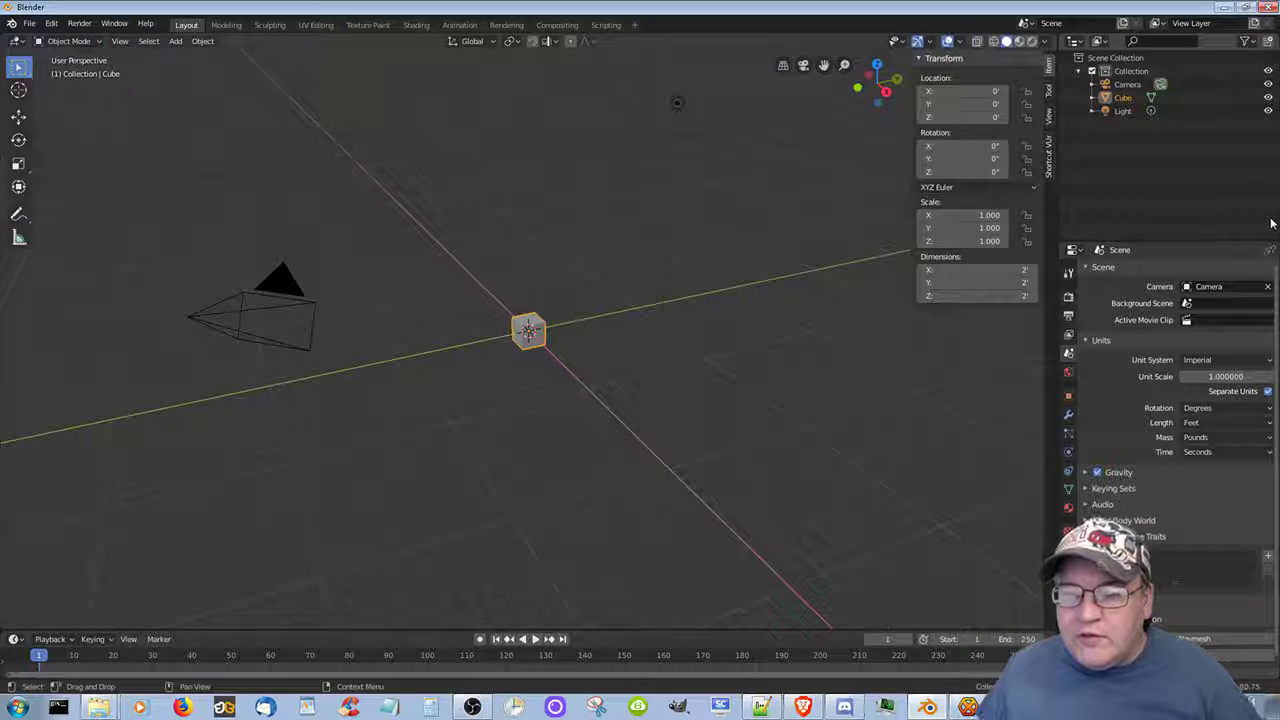
click(981, 118)
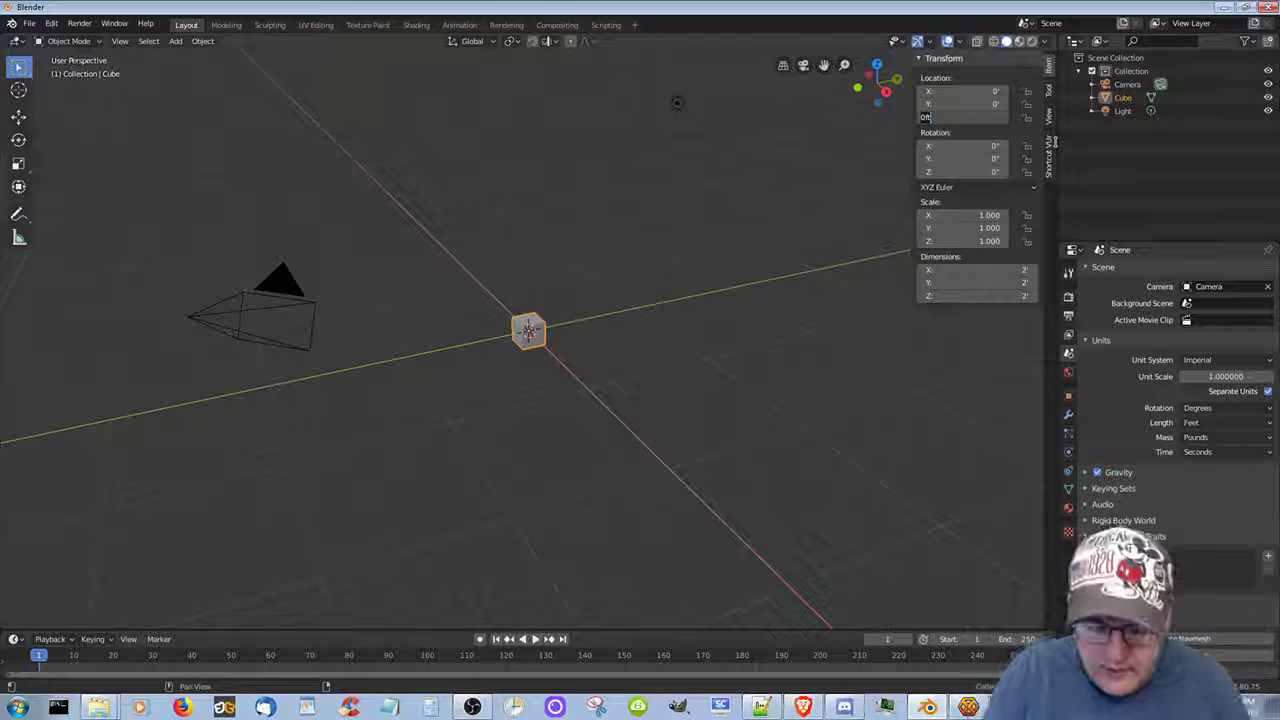
key(BackSpace)
key(BackSpace)
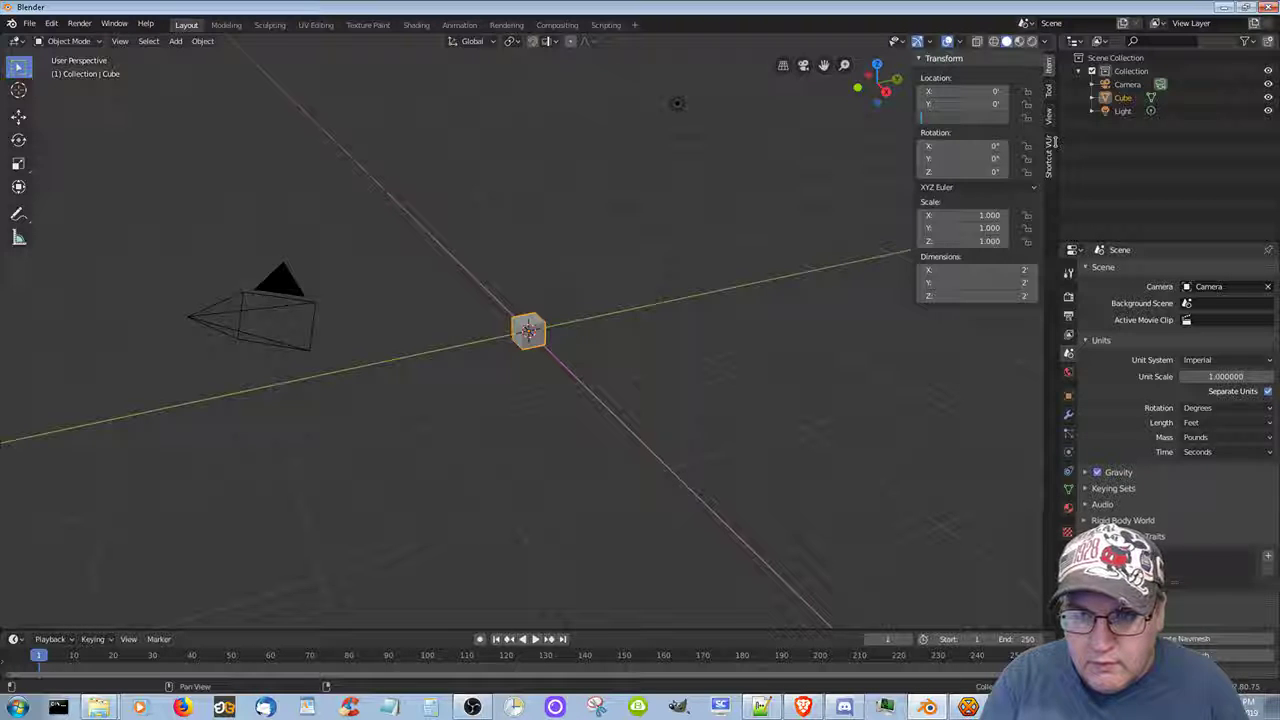
text(2)
key(Return)
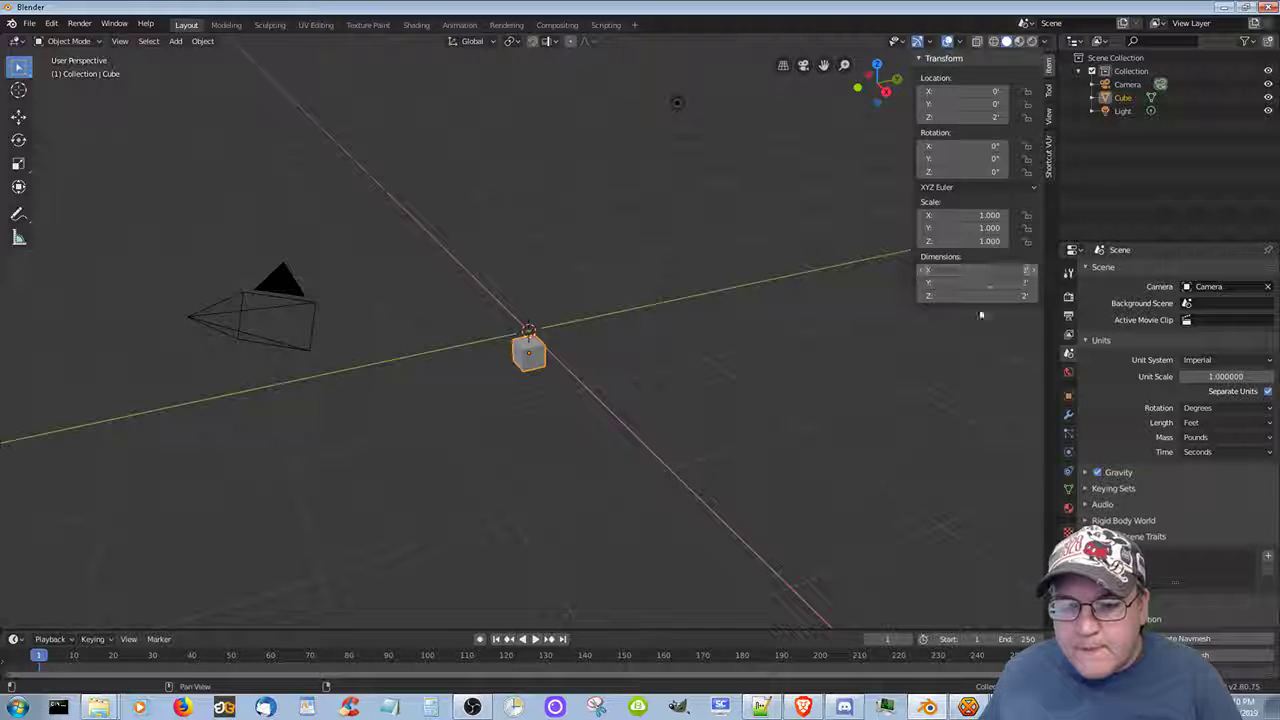
Step: Set the cube's X dimension to 100 ft
drag(985, 270, 1008, 302)
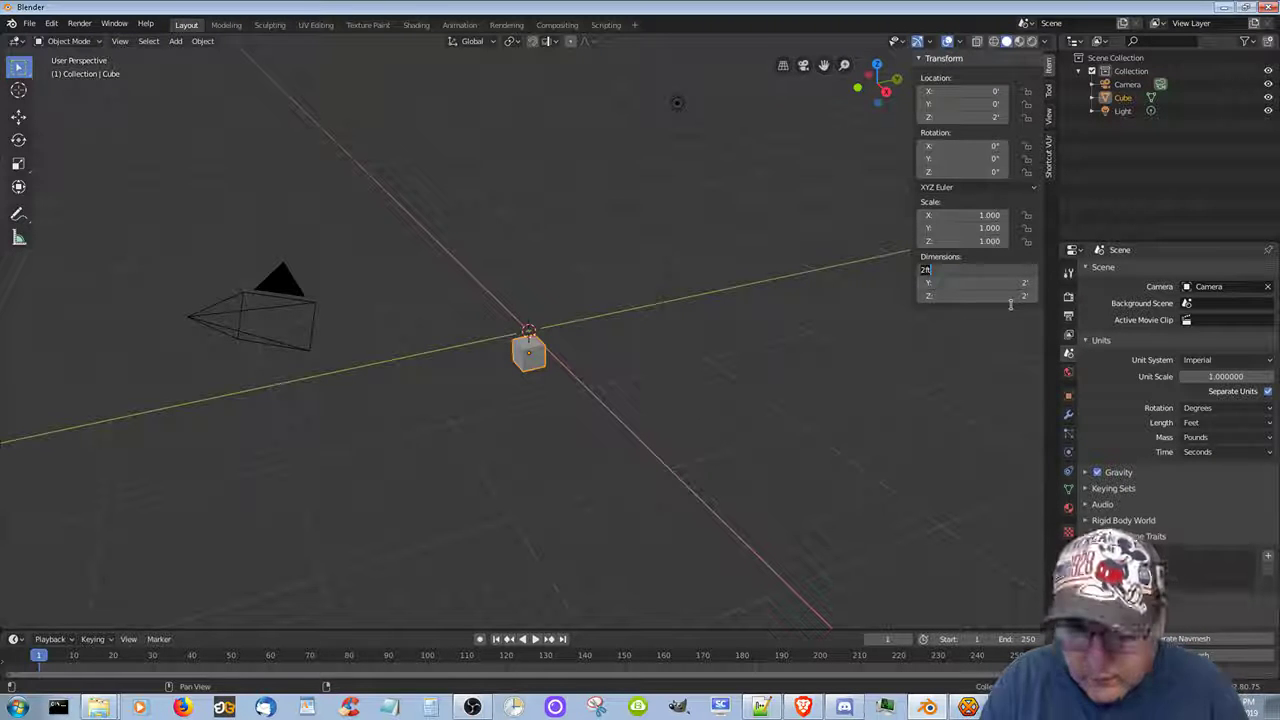
text(400)
key(Return)
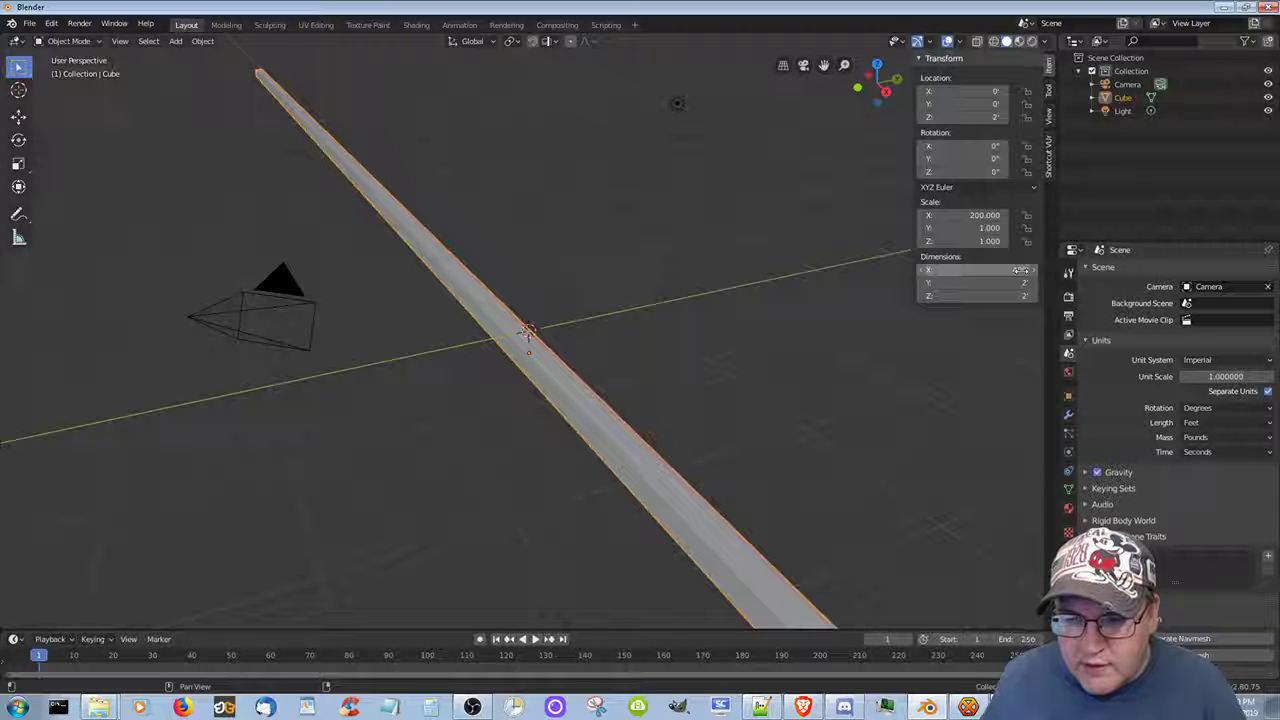
click(1019, 270)
key(BackSpace)
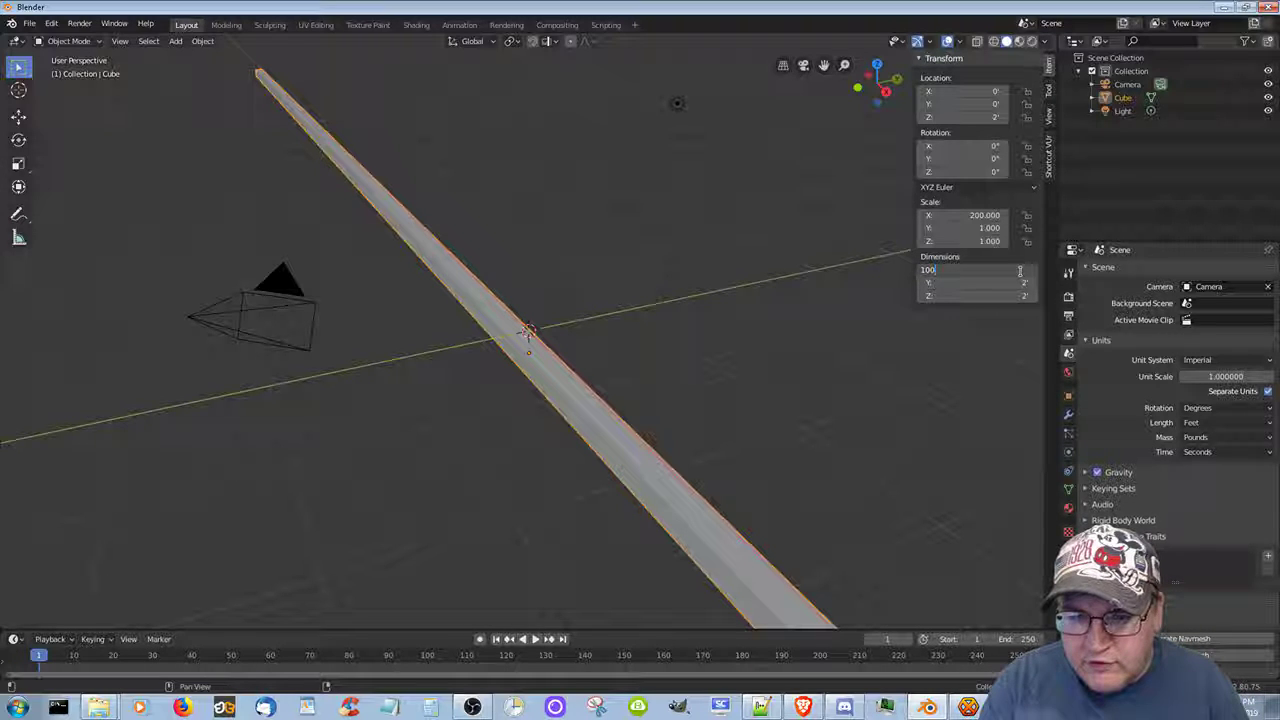
key(Return)
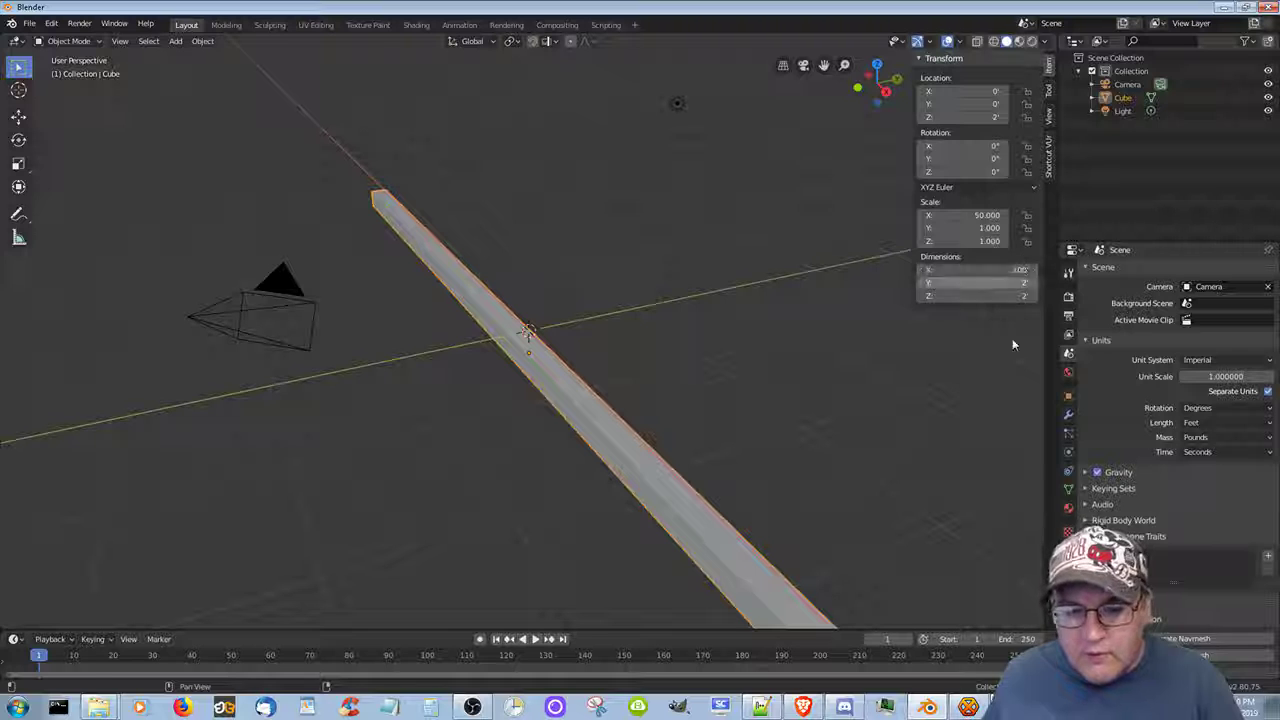
Step: Set the Y dimension to 40 ft, flattening the bar into a slab
scroll(904, 441, down, 2)
scroll(904, 441, up, 2)
scroll(904, 441, down, 2)
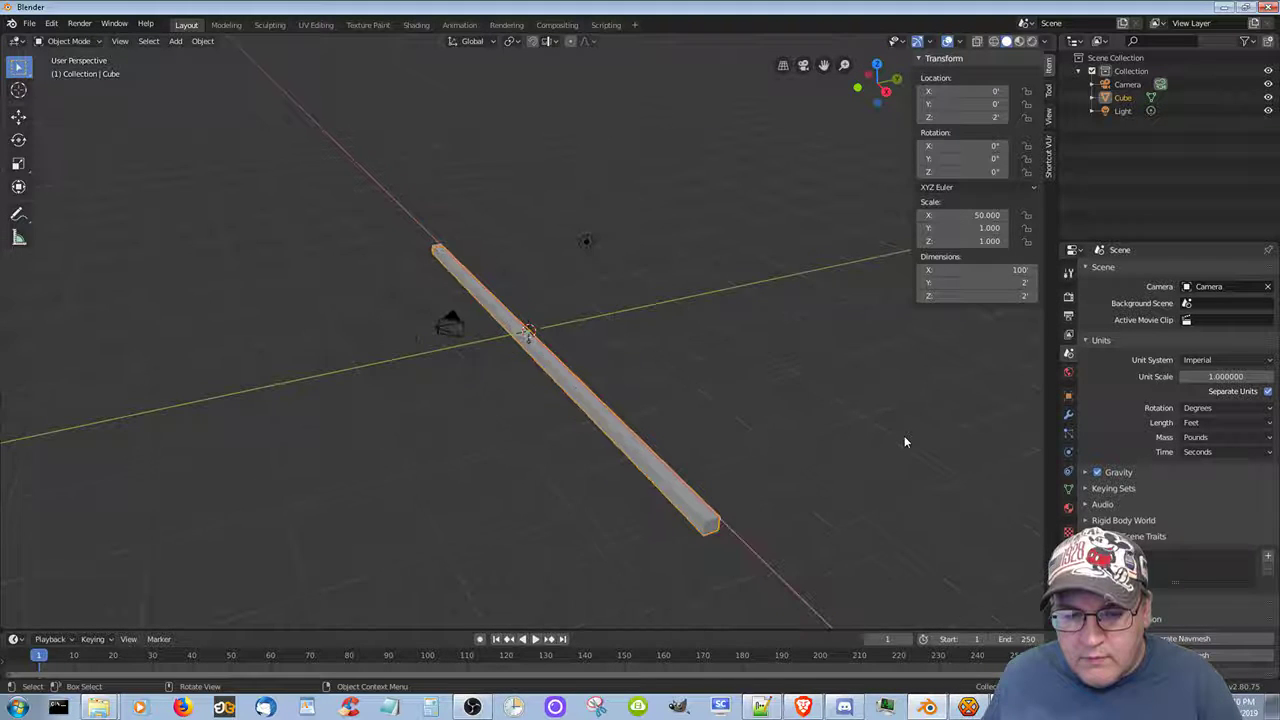
scroll(904, 441, up, 1)
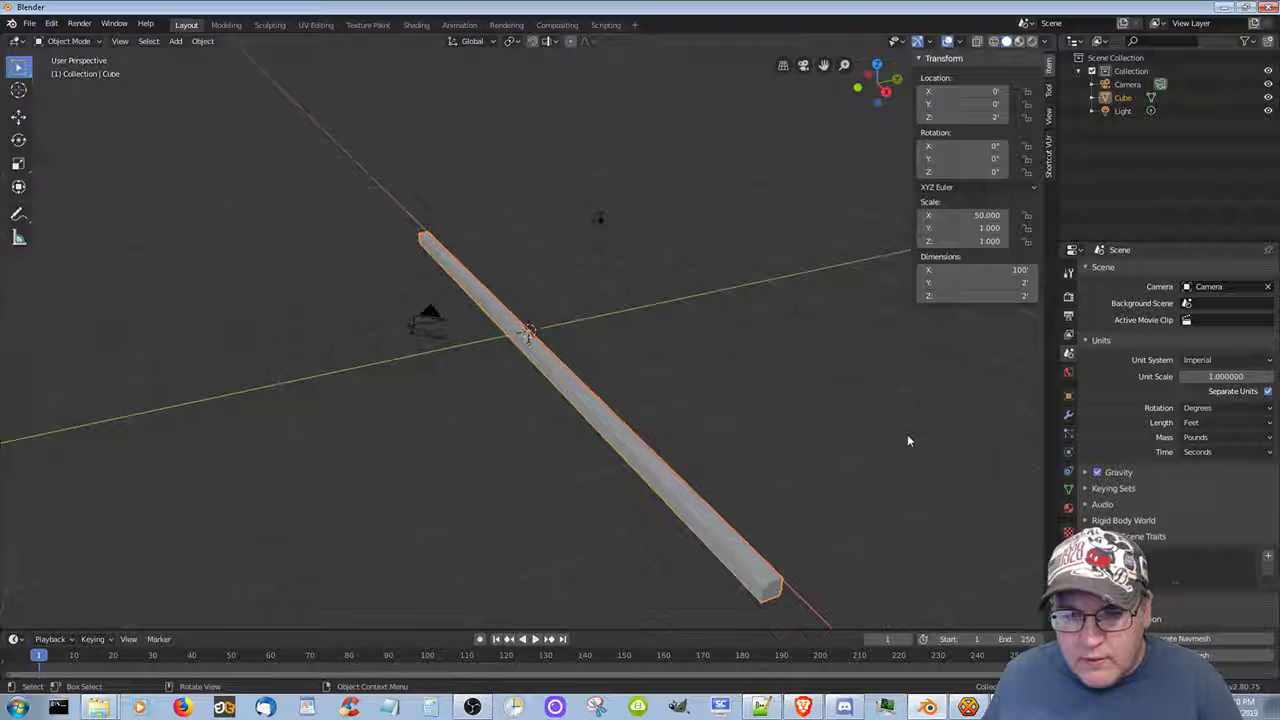
click(998, 285)
text(40)
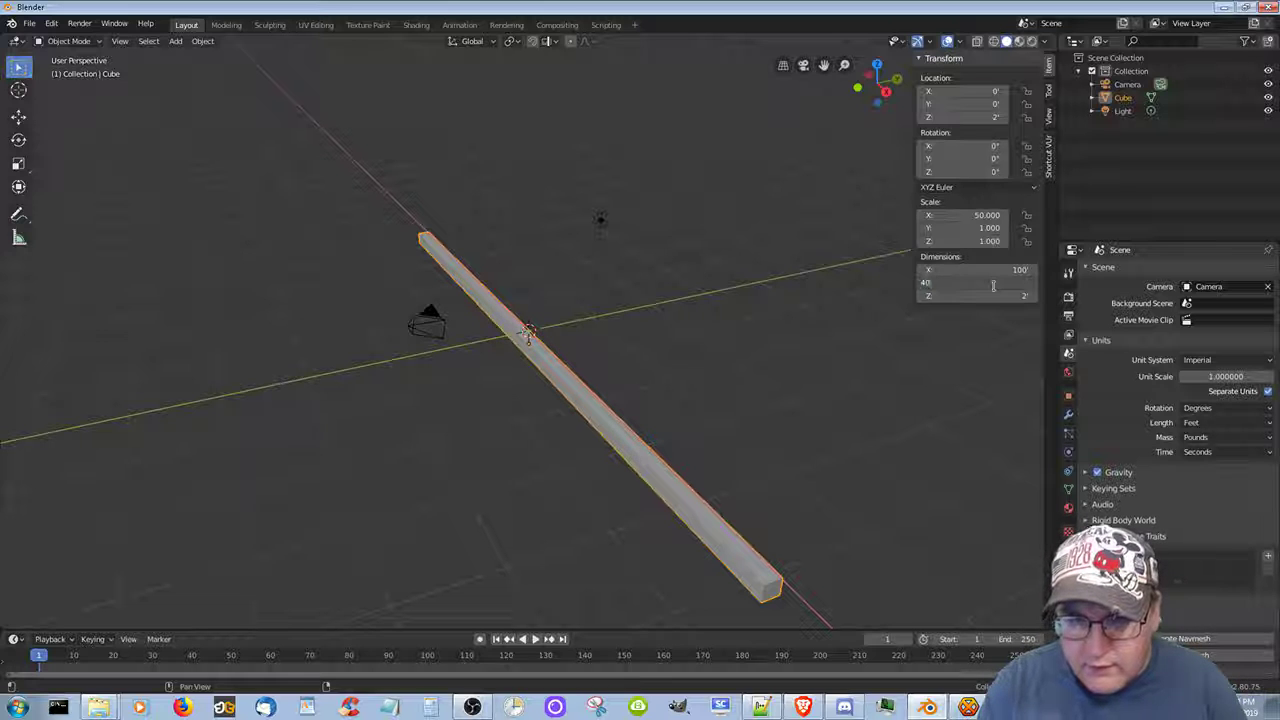
key(Return)
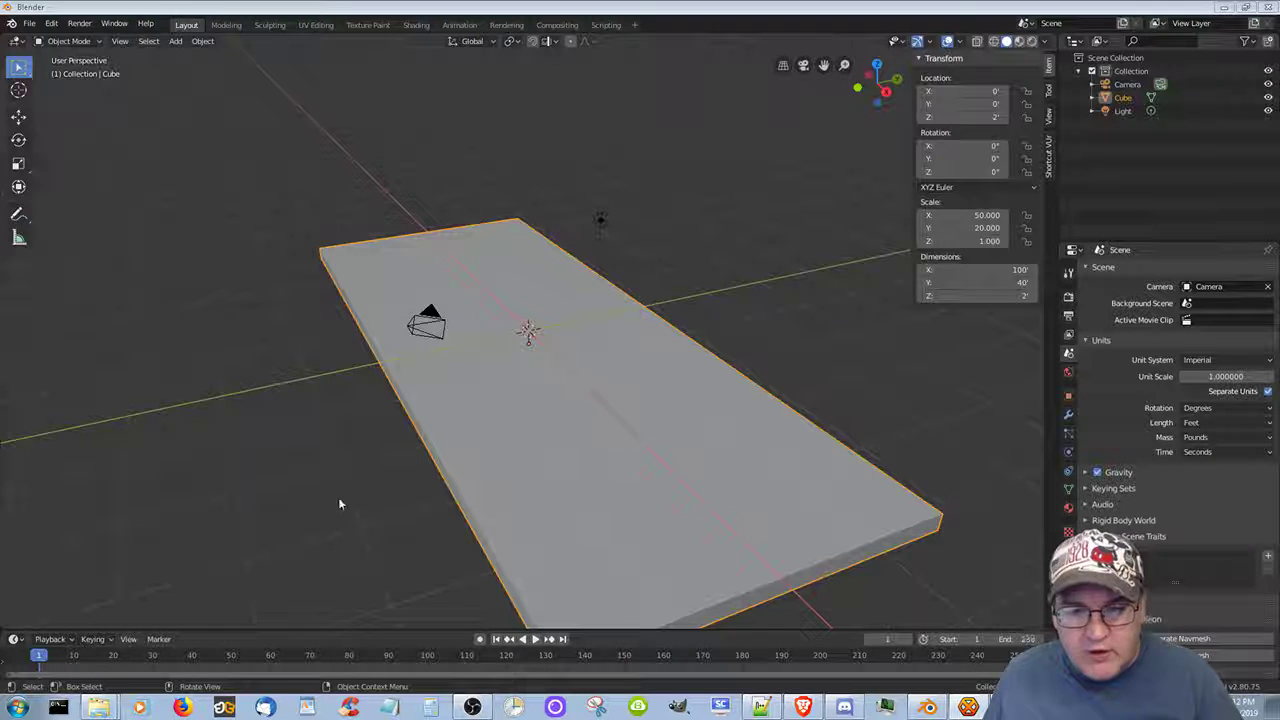
mouse_move(338, 504)
middle_down()
mouse_move(457, 480)
mouse_move(455, 519)
mouse_move(526, 500)
mouse_move(514, 489)
mouse_move(275, 558)
middle_up()
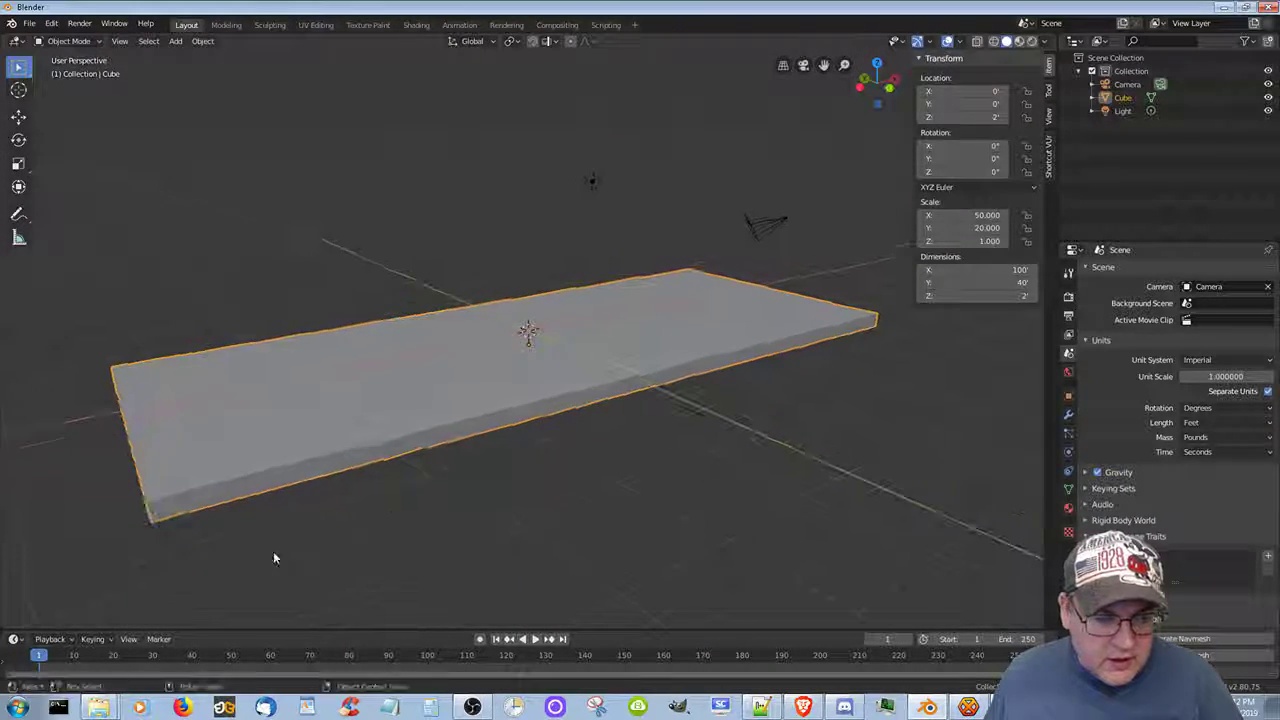
scroll(275, 558, up, 2)
mouse_move(205, 591)
middle_down()
mouse_move(268, 549)
mouse_move(229, 600)
mouse_move(290, 560)
mouse_move(423, 425)
mouse_move(383, 326)
mouse_move(285, 372)
mouse_move(242, 373)
mouse_move(389, 380)
mouse_move(354, 466)
mouse_move(309, 240)
mouse_move(260, 300)
mouse_move(251, 191)
mouse_move(281, 280)
mouse_move(263, 240)
middle_up()
scroll(263, 240, down, 5)
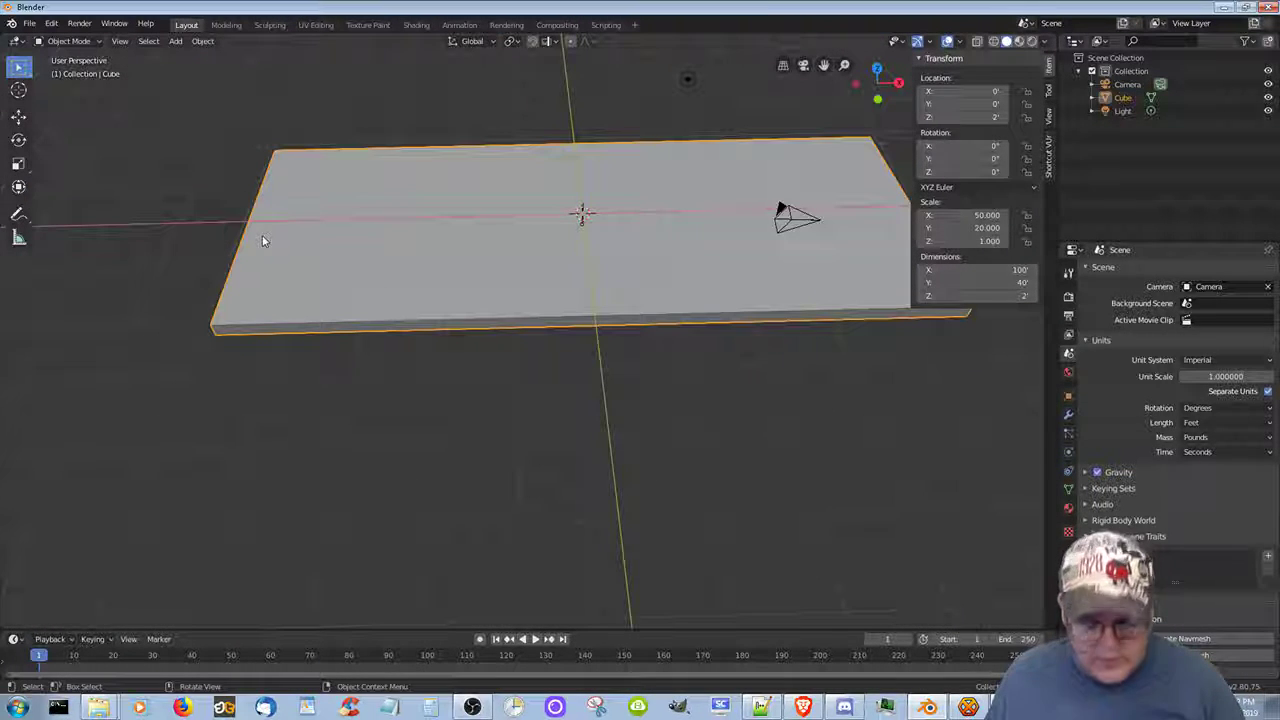
key(shift+a)
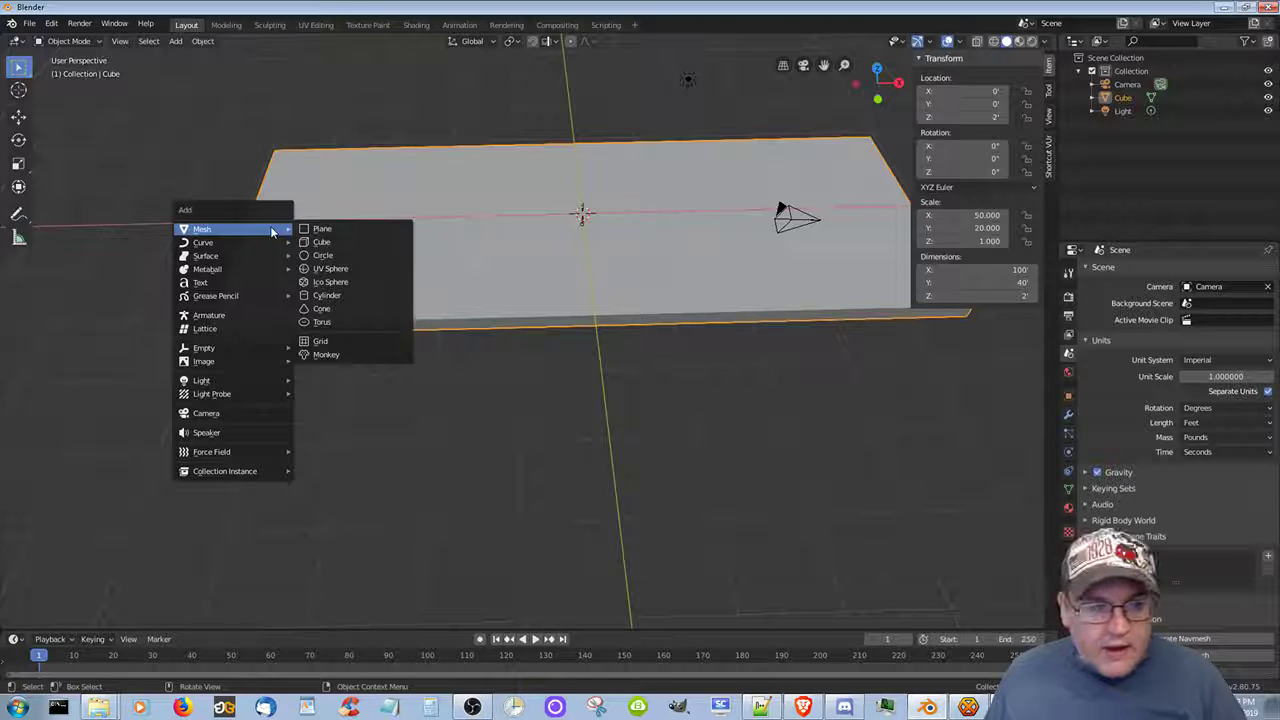
click(321, 242)
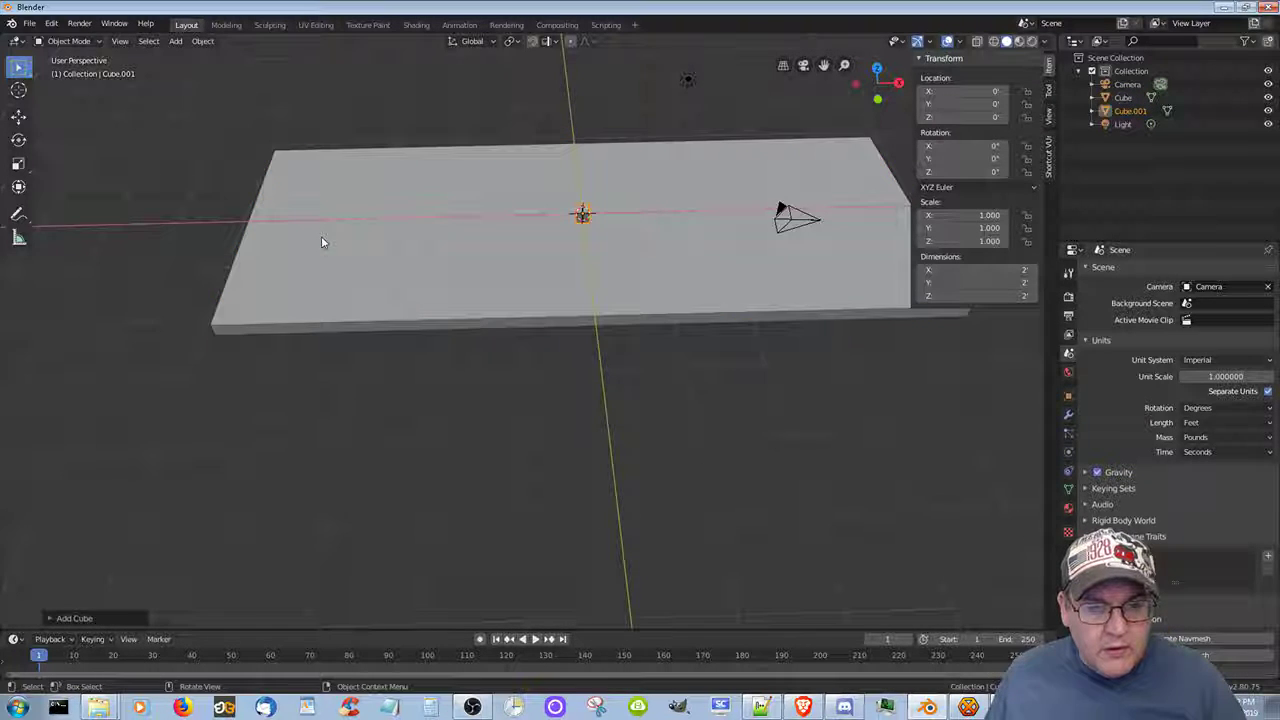
scroll(451, 257, up, 3)
scroll(451, 257, up, 3)
mouse_move(457, 243)
middle_down()
mouse_move(444, 260)
mouse_move(442, 191)
mouse_move(443, 210)
mouse_move(462, 218)
middle_up()
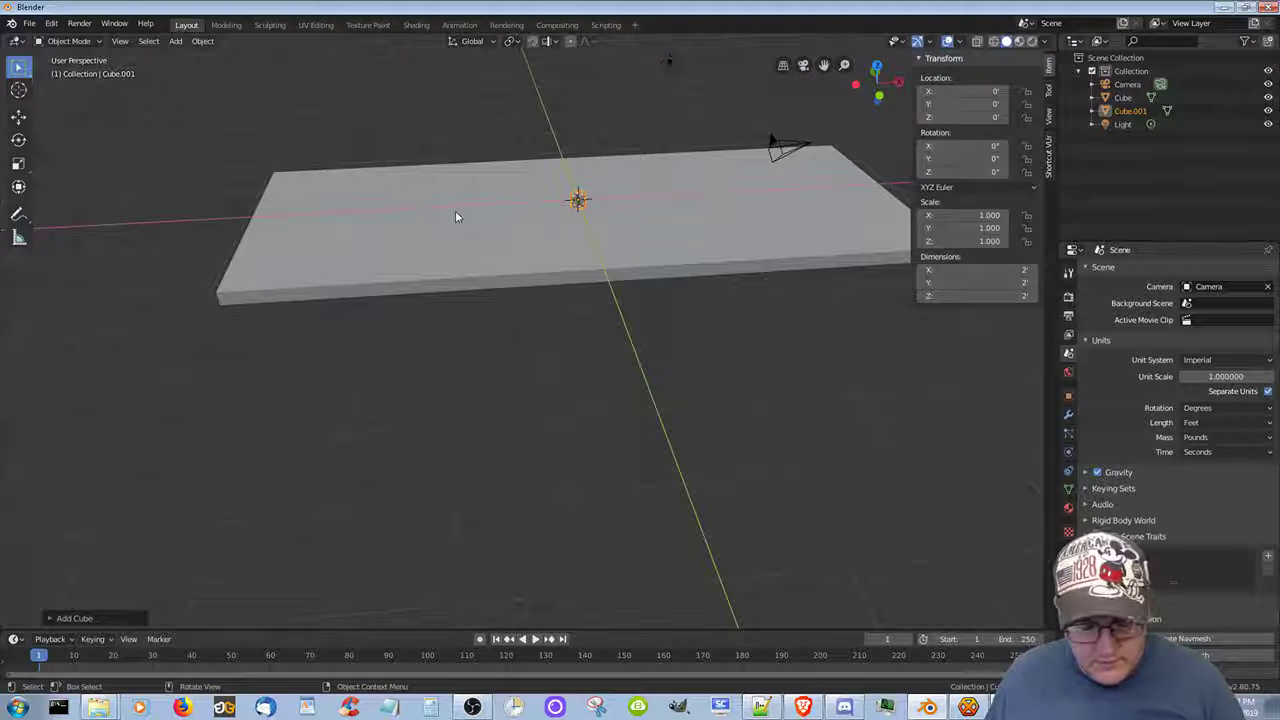
key(ctrl+z)
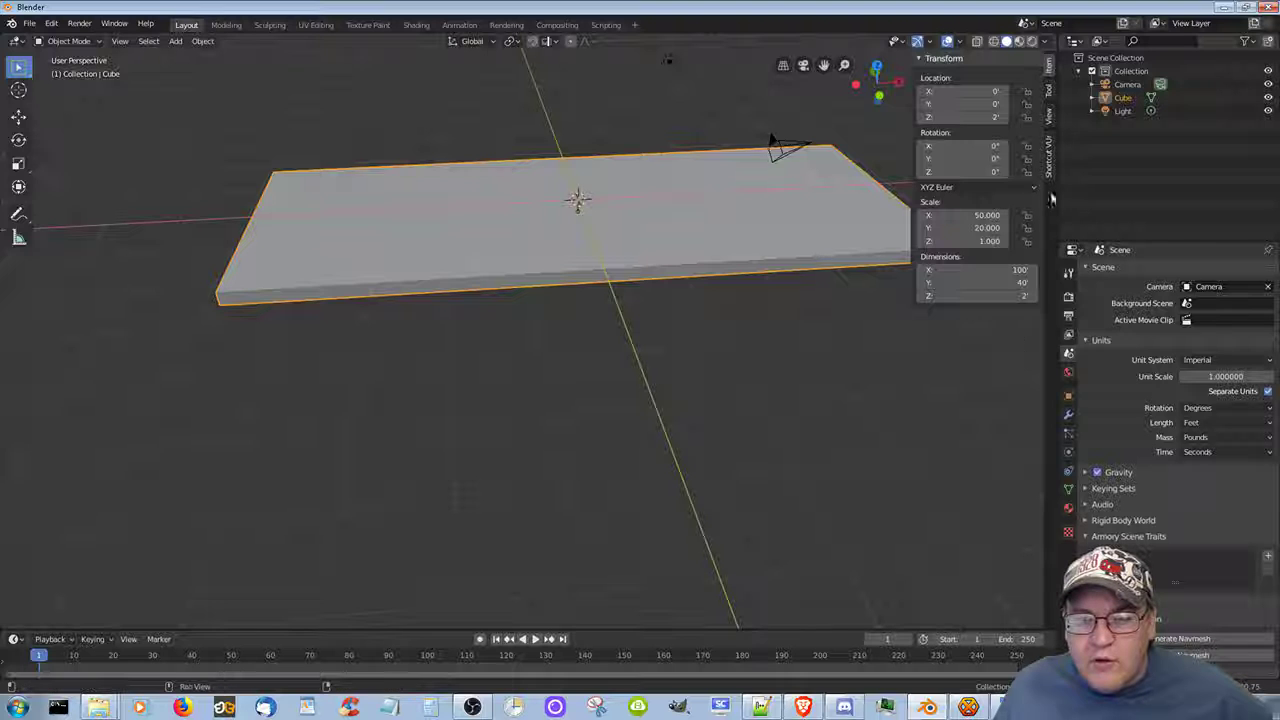
Step: Move the 3D cursor to Y -40 ft in the View tab and bring up the Save Blender File browser
click(1050, 121)
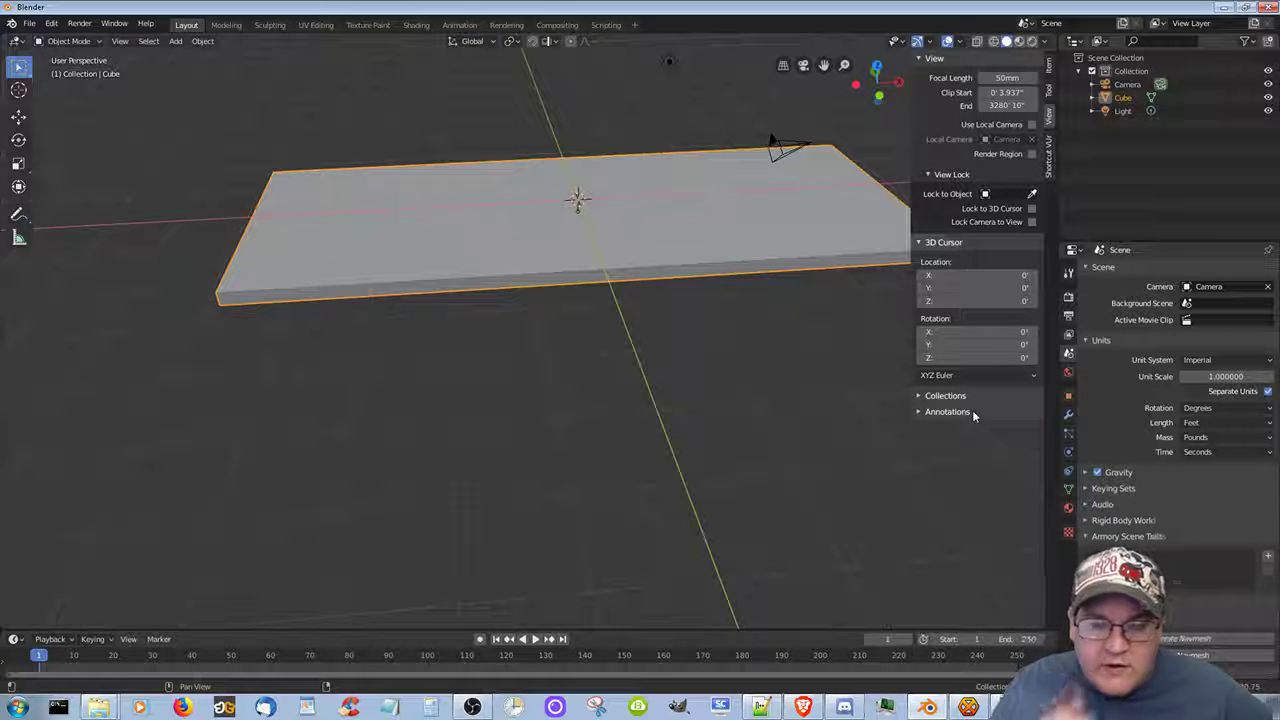
click(995, 289)
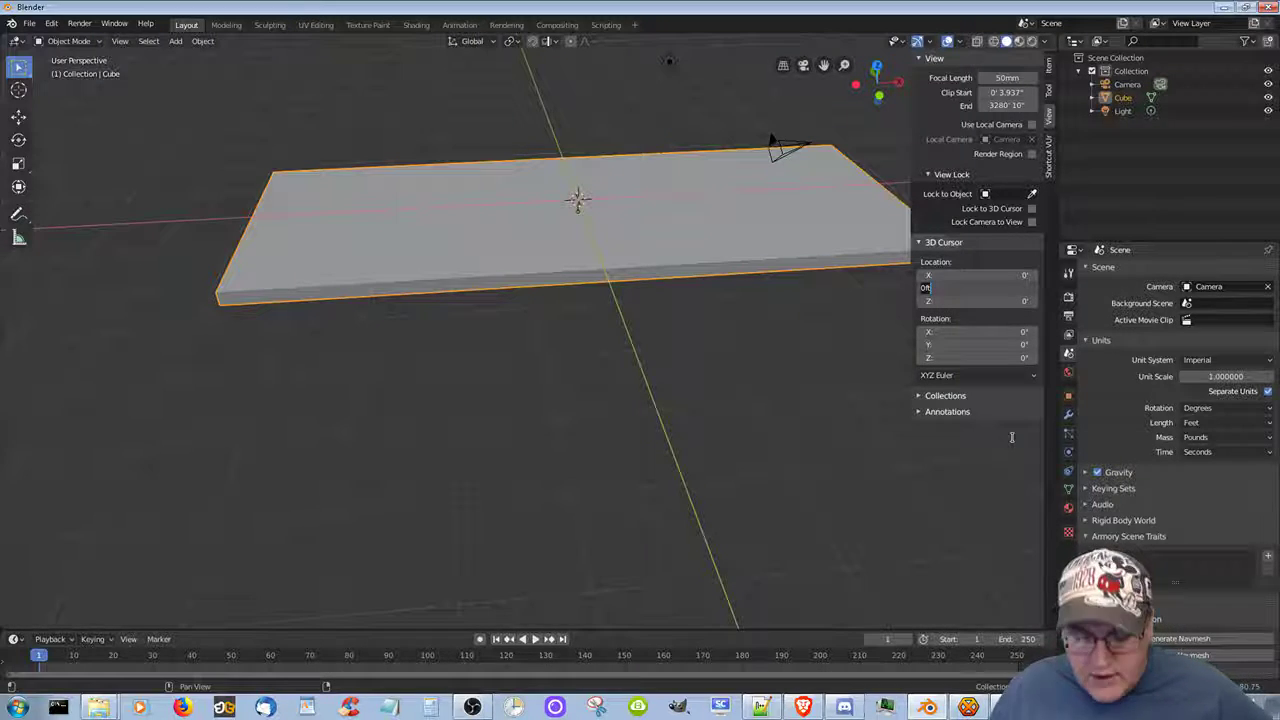
text(20)
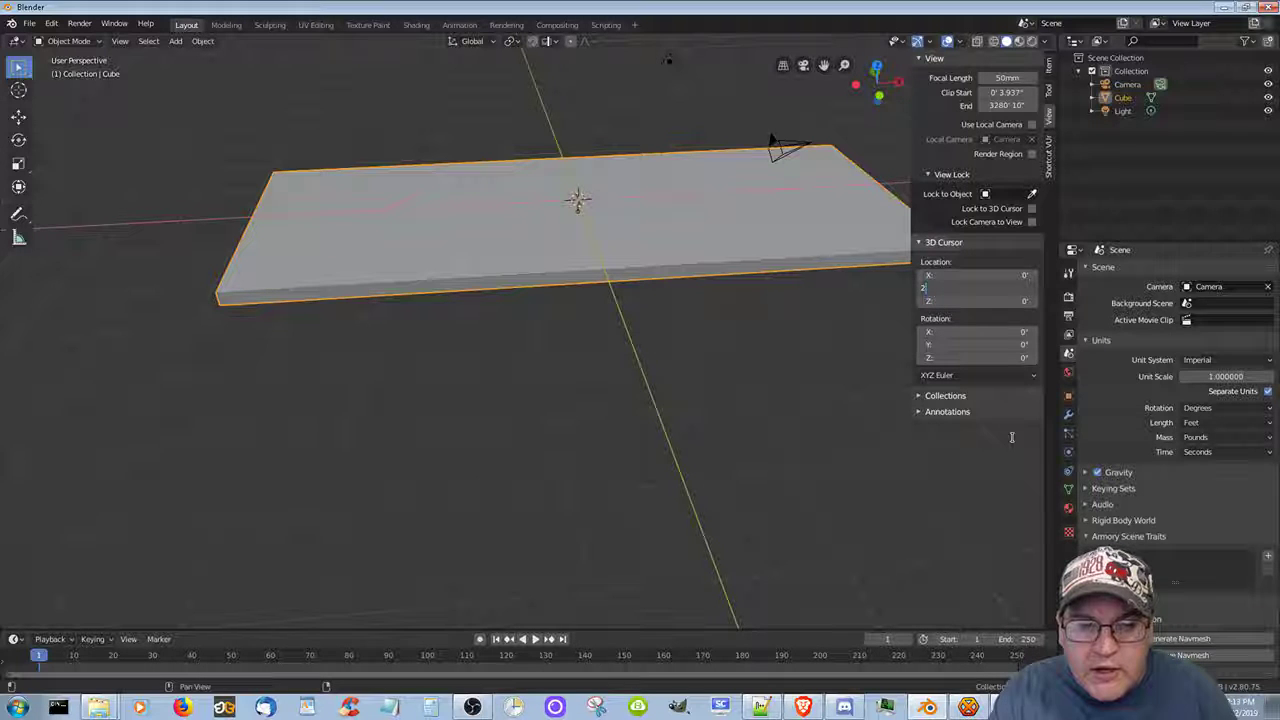
key(Return)
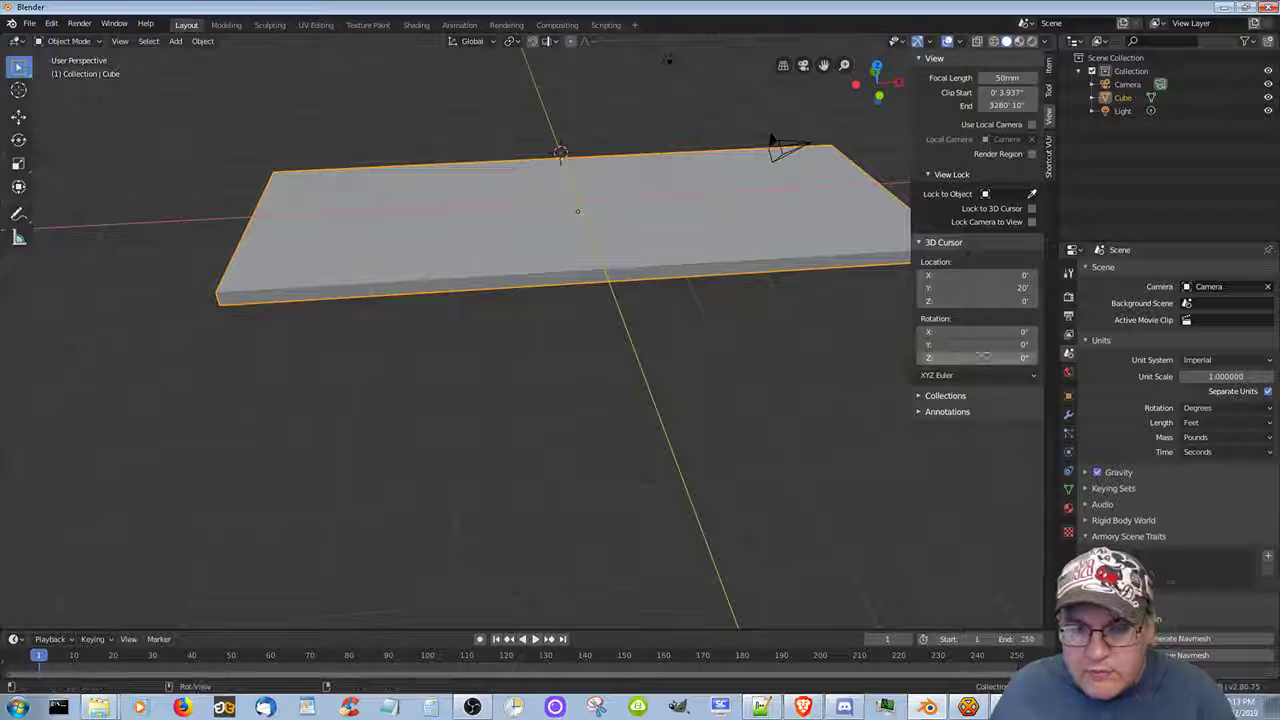
click(1006, 292)
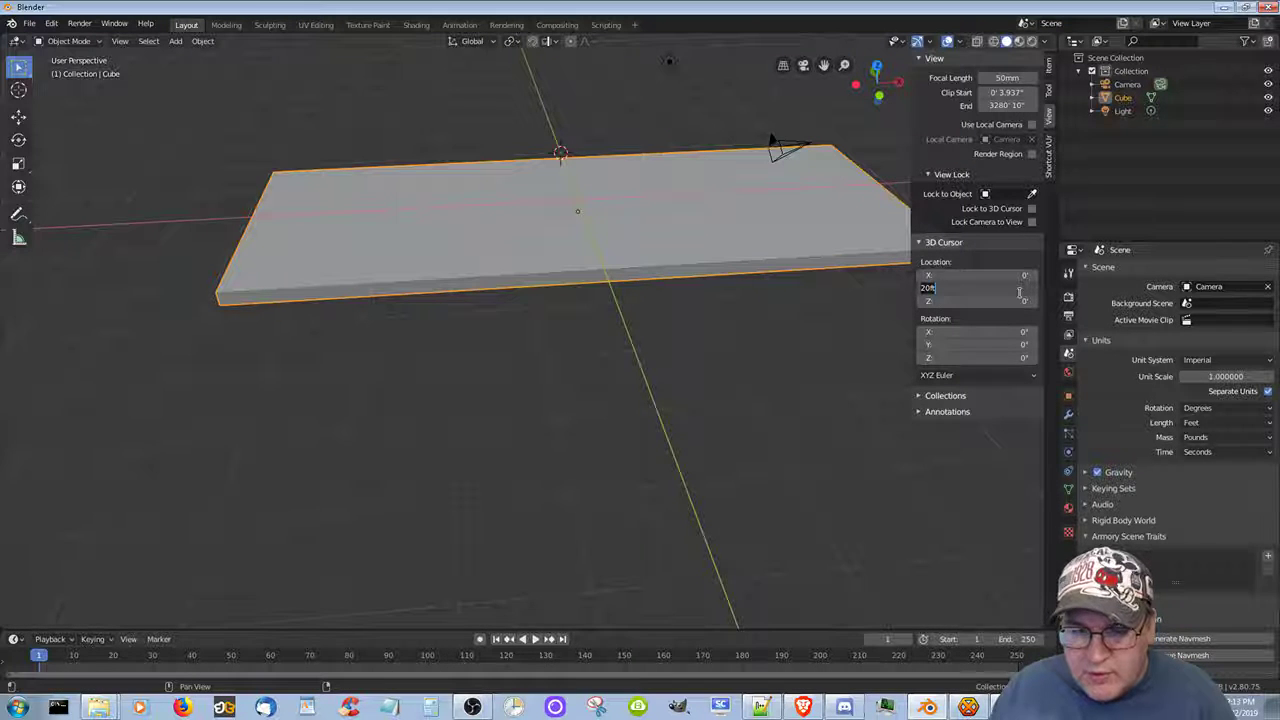
key(ctrl+a)
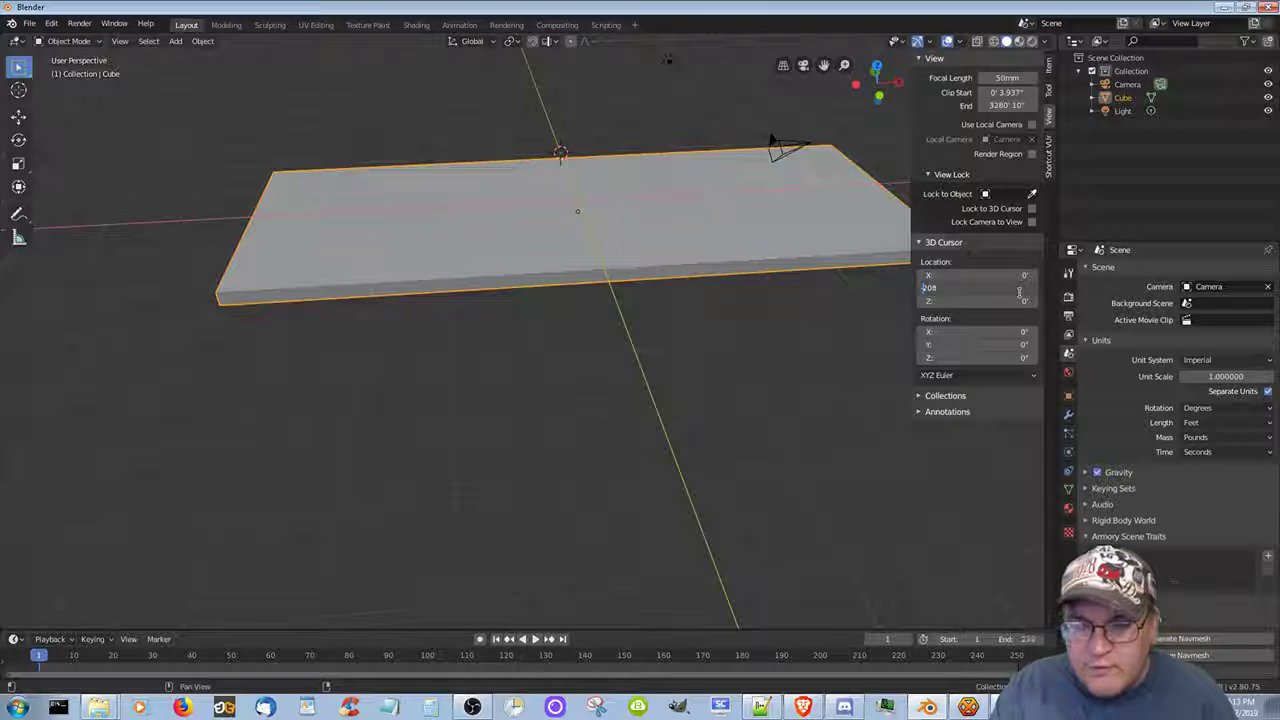
text(-20ft)
key(Return)
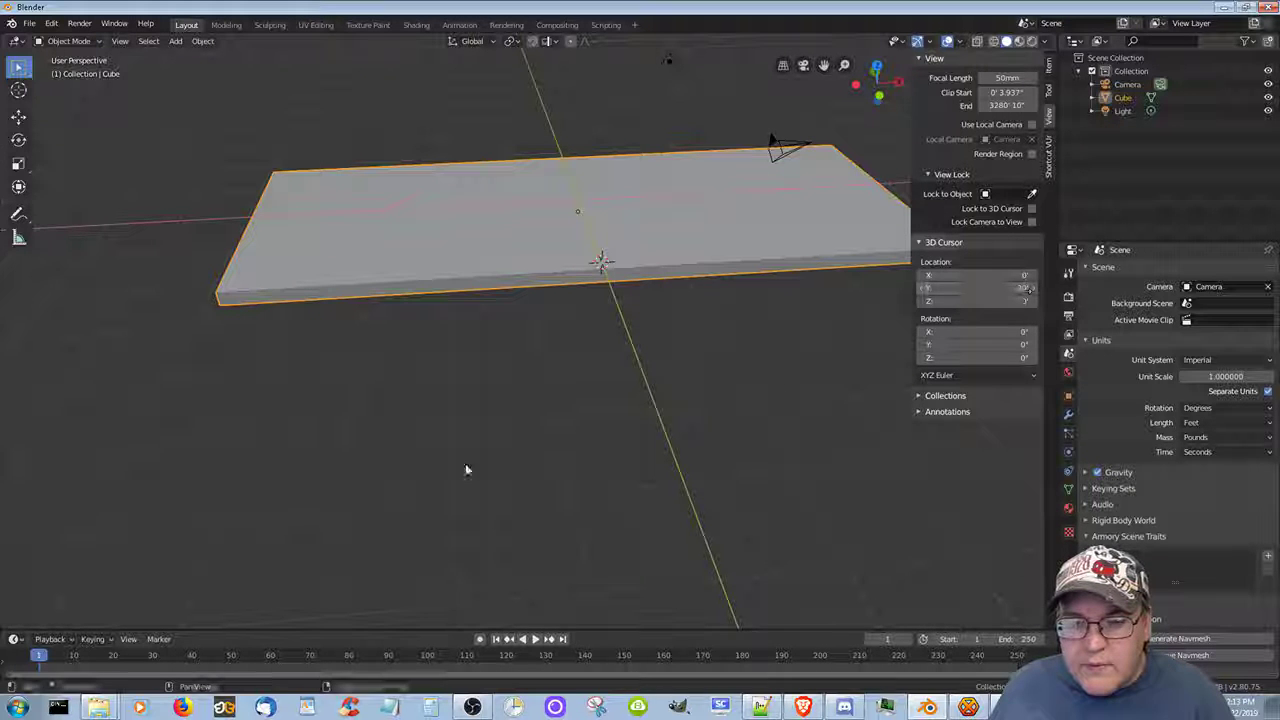
mouse_move(466, 471)
middle_down()
mouse_move(610, 441)
mouse_move(609, 423)
mouse_move(466, 477)
middle_up()
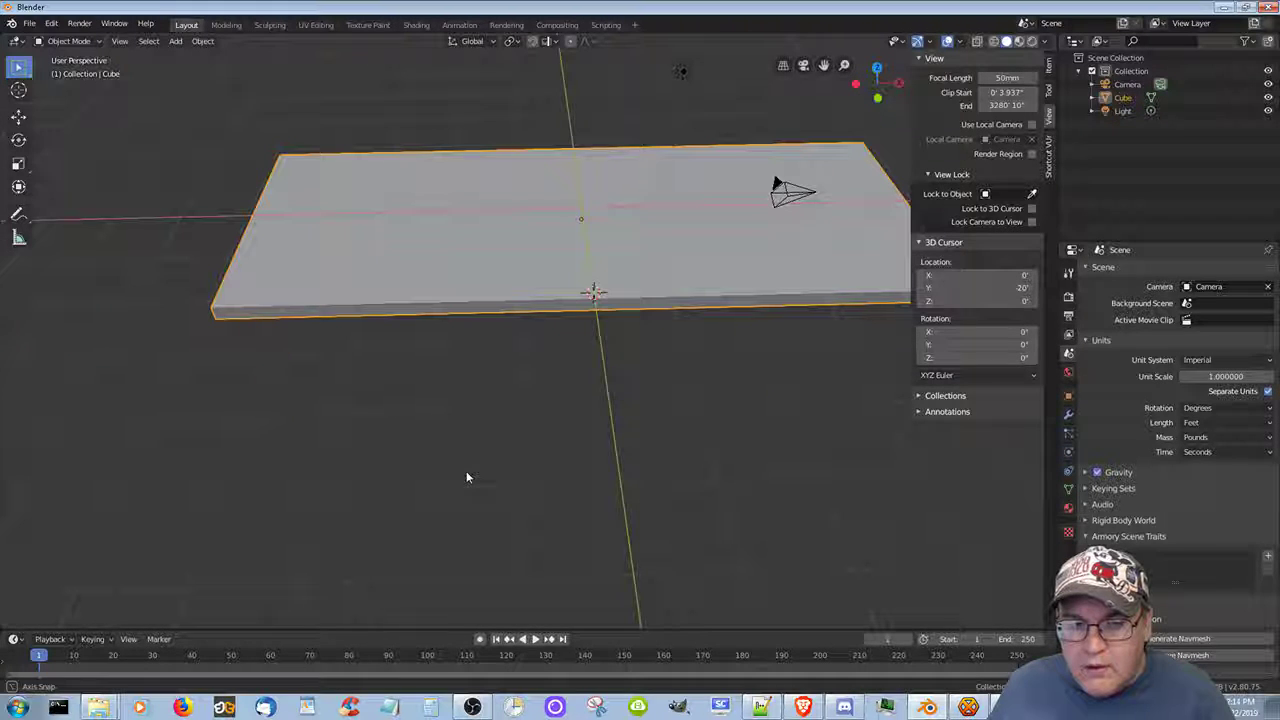
click(1022, 288)
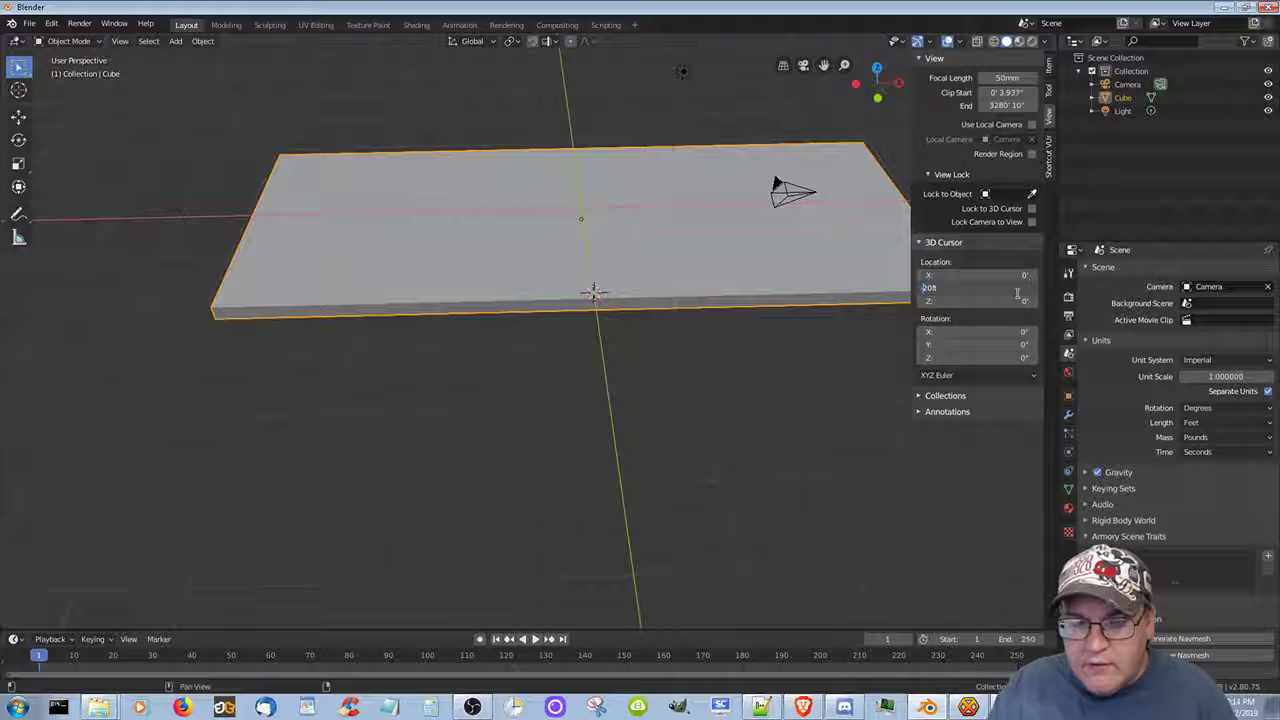
text(-40')
key(Return)
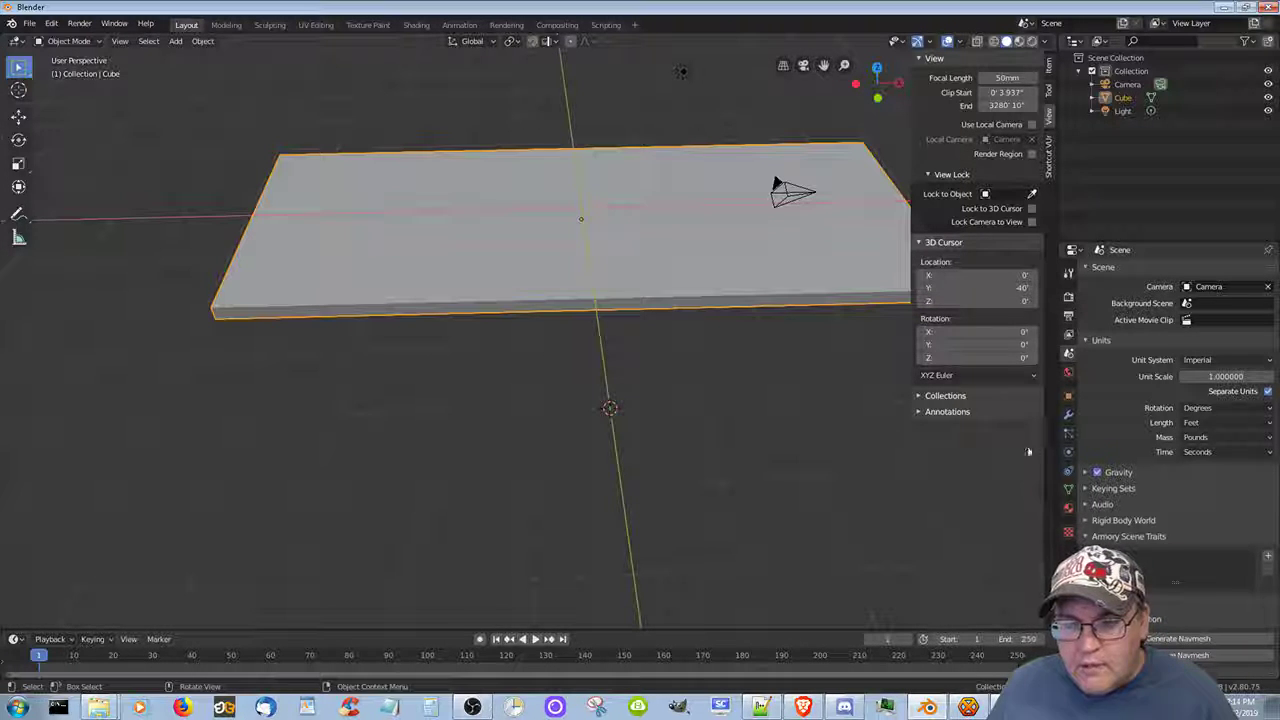
key(ctrl+s)
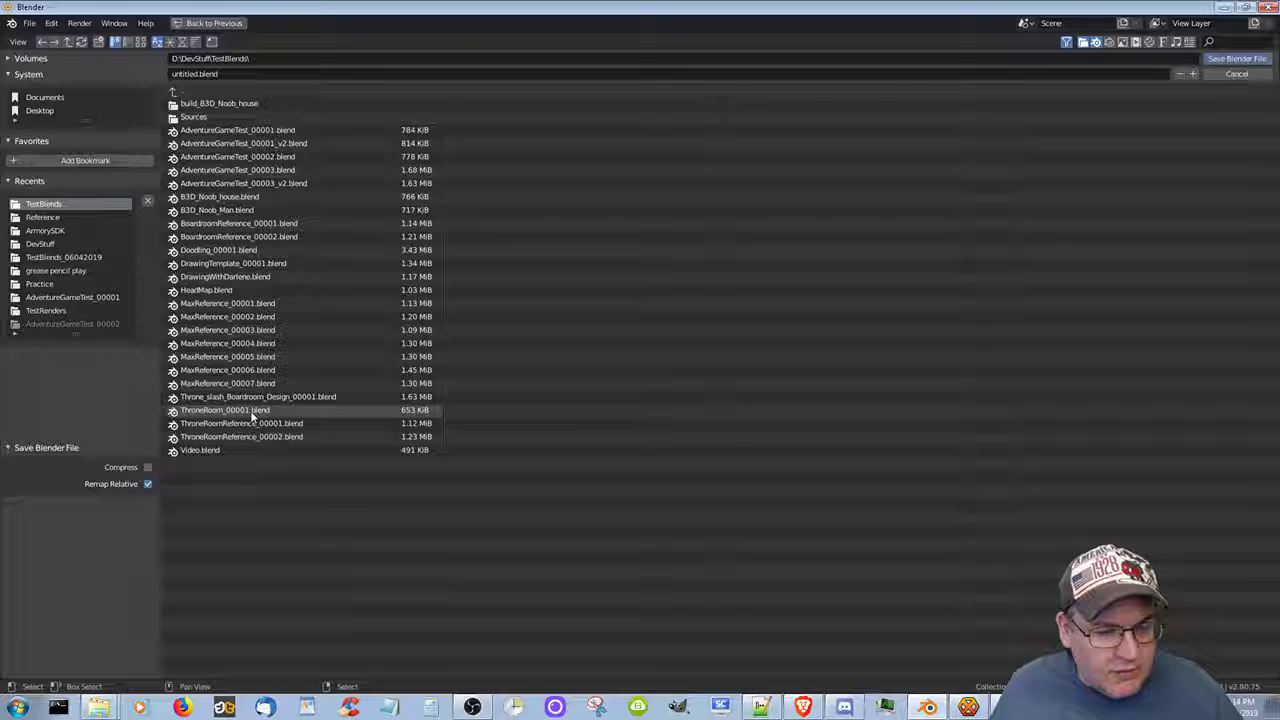
Step: Pick ThroneRoom_00001.blend in the TestBlends folder and save over it
click(250, 410)
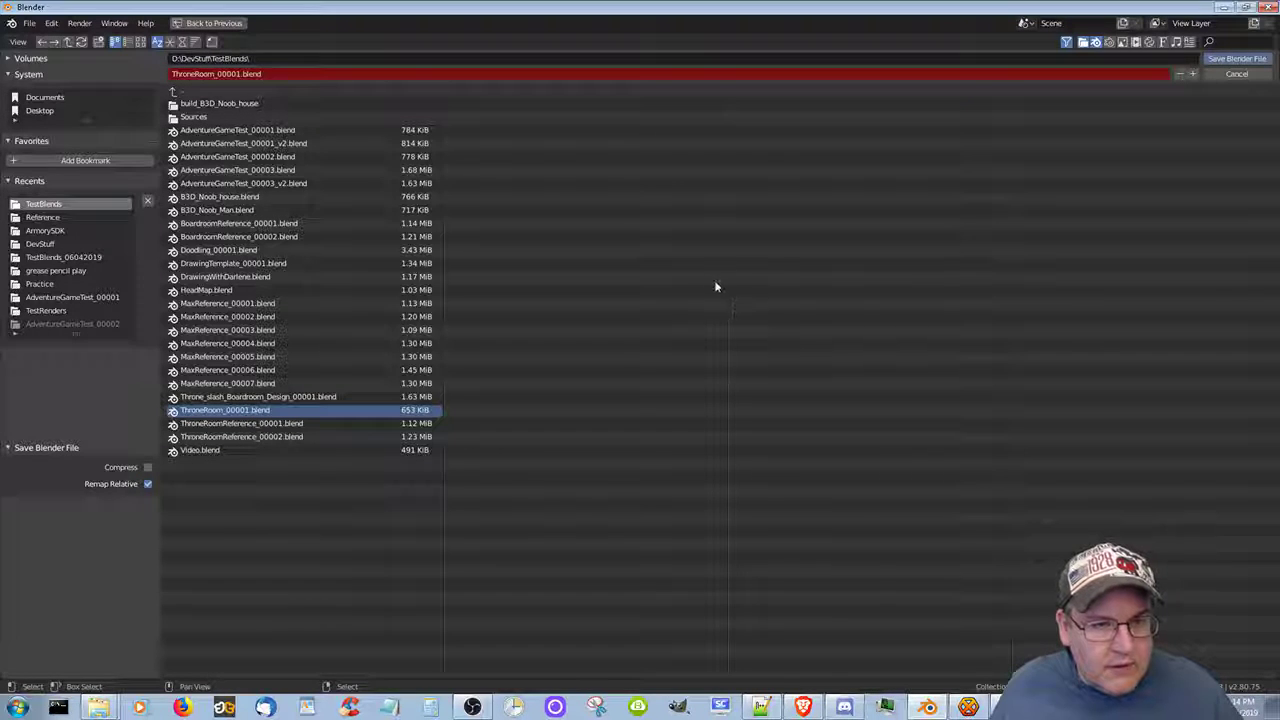
click(1236, 60)
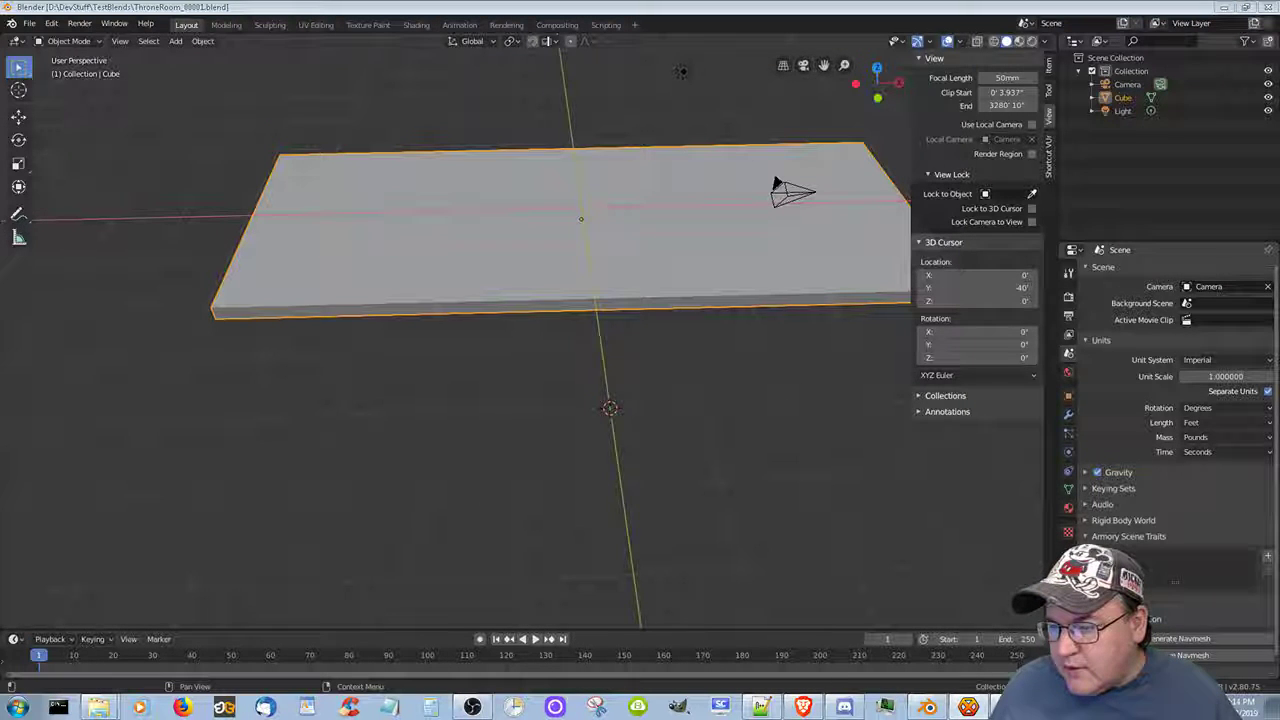
text(2)
key(Return)
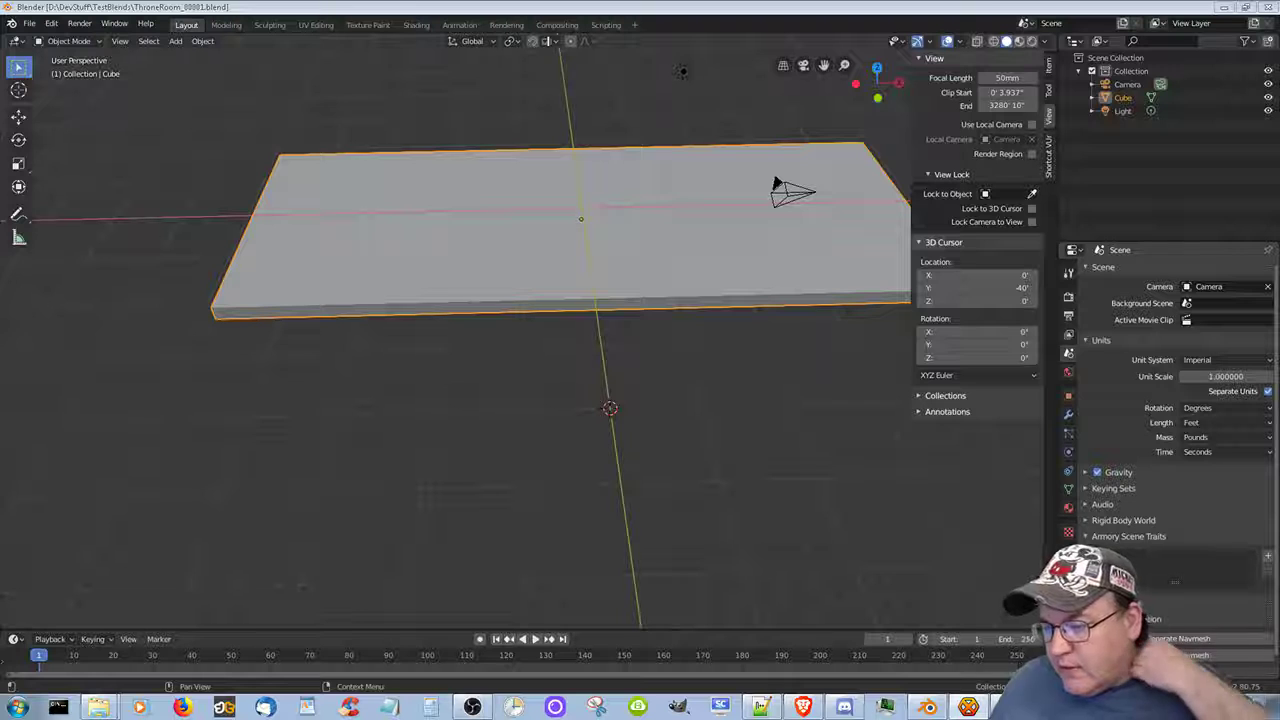
key(ctrl+z)
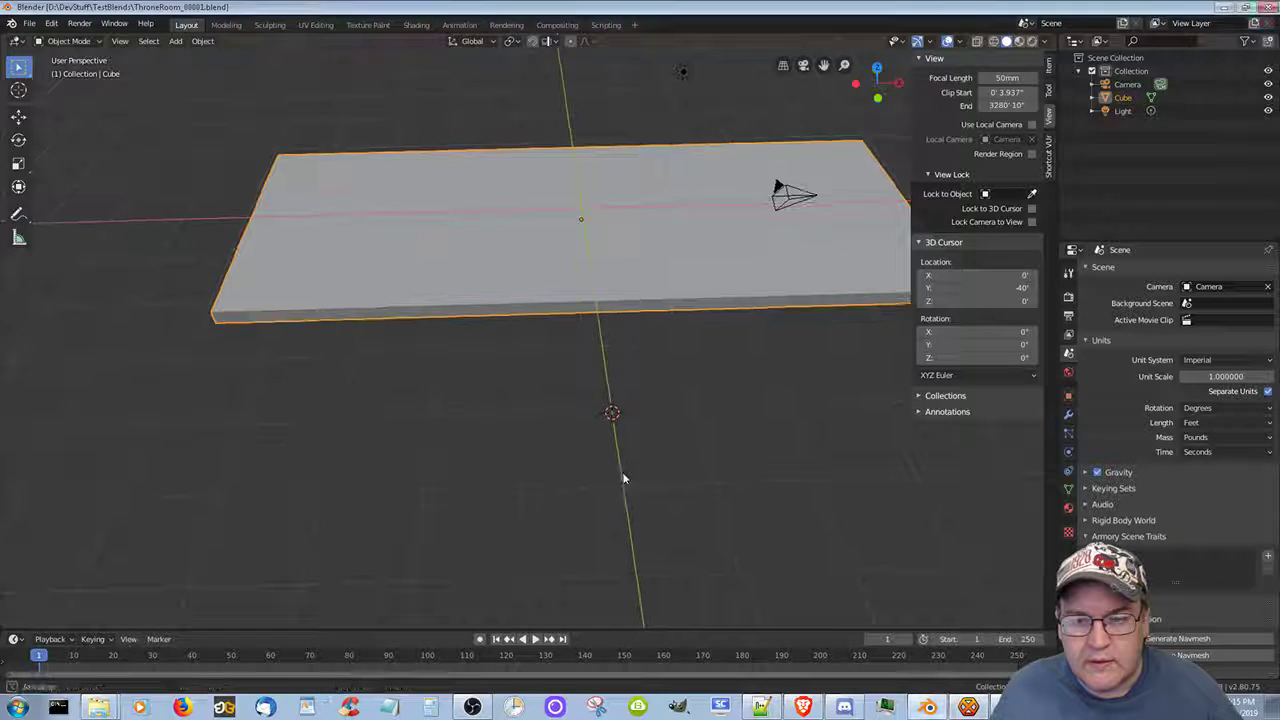
mouse_move(615, 469)
middle_down()
mouse_move(701, 434)
mouse_move(603, 450)
middle_up()
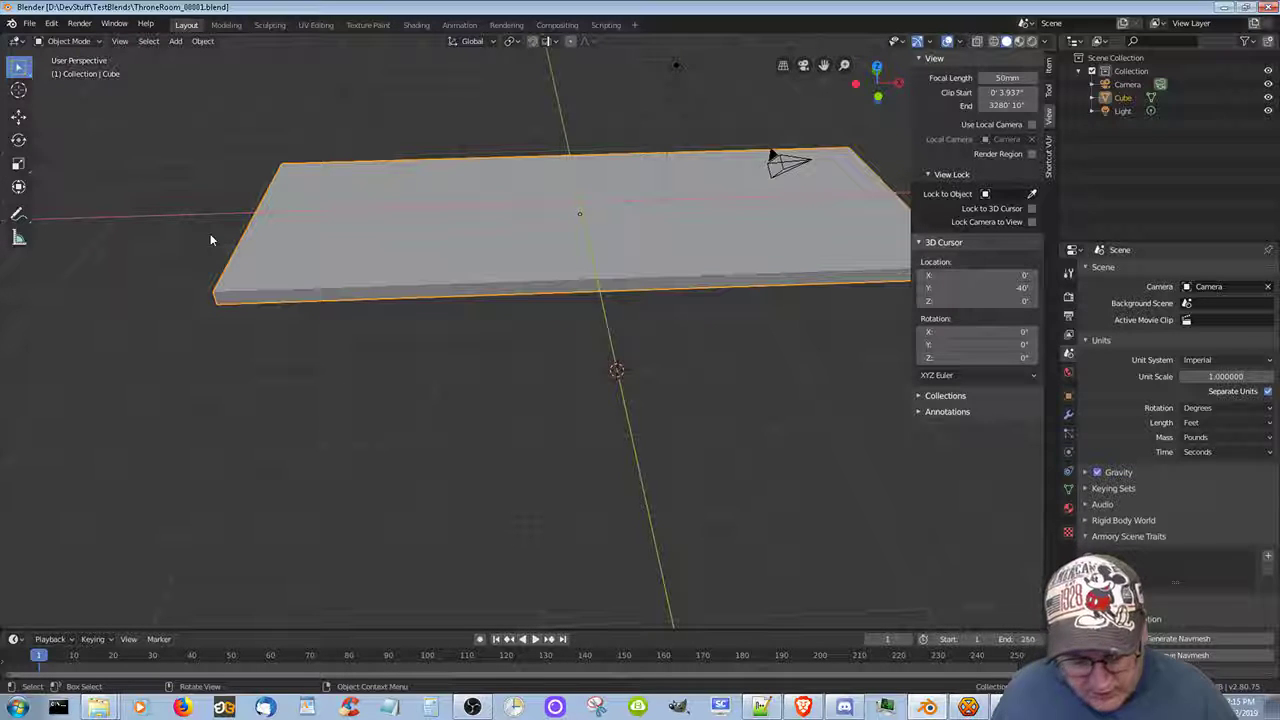
Step: Add a Mesh > Cube at the 3D cursor and switch to the EL_Locations.txt notes in Notepad++
key(shift)
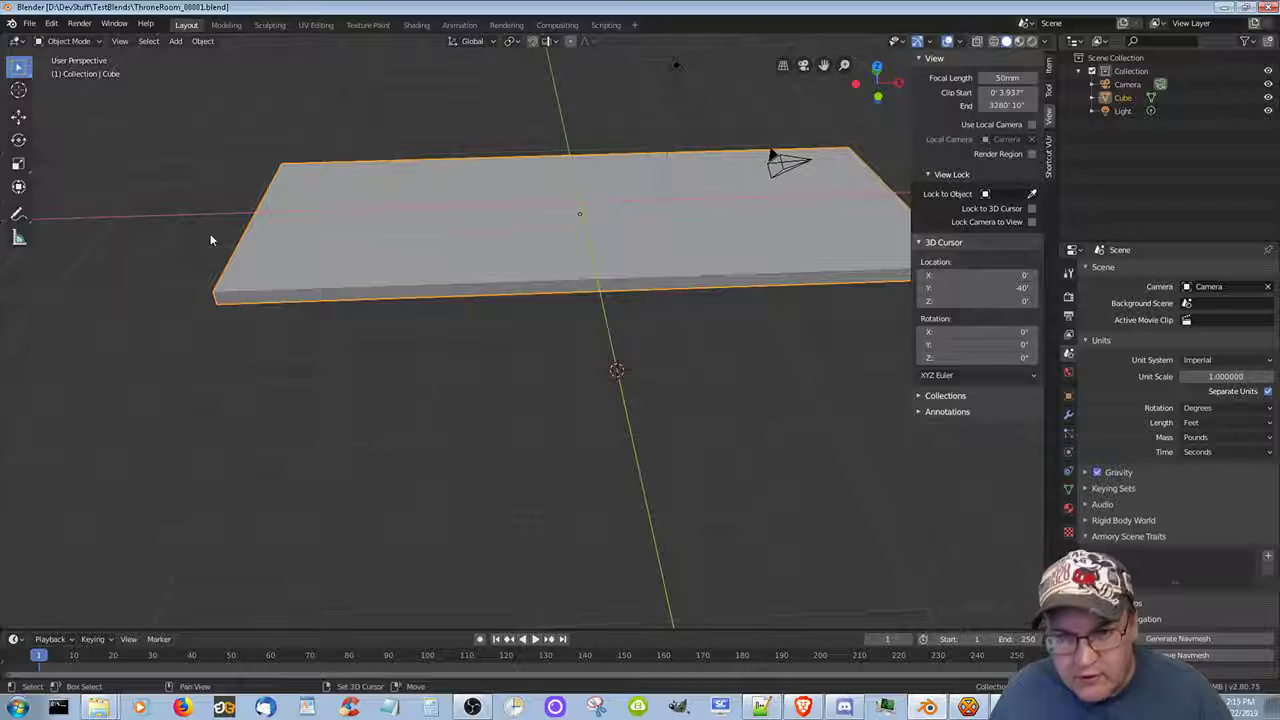
key(shift+a)
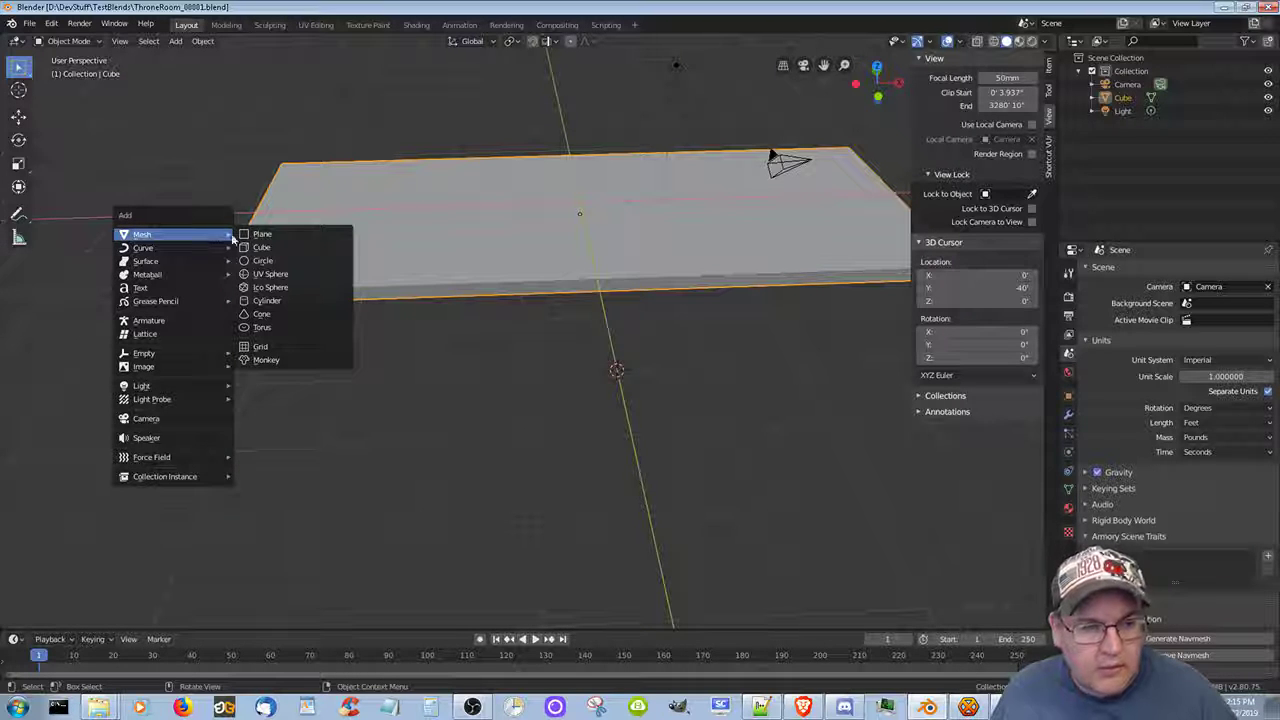
click(255, 247)
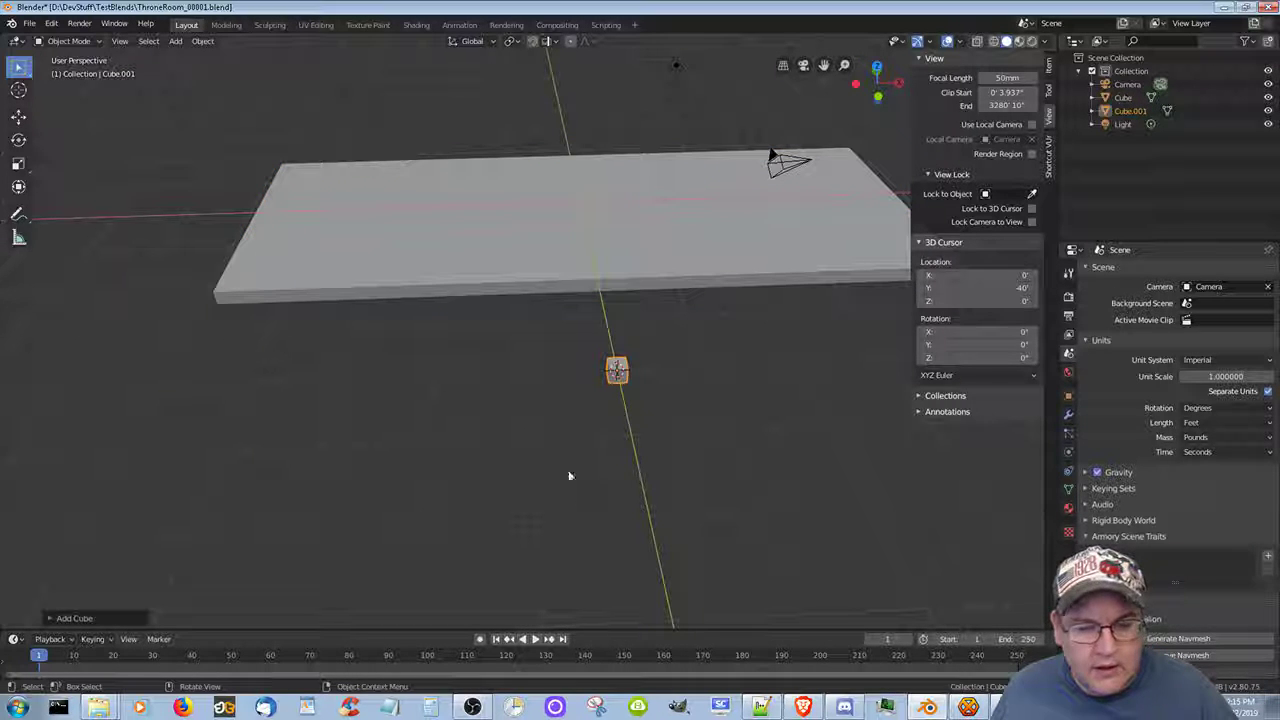
click(763, 707)
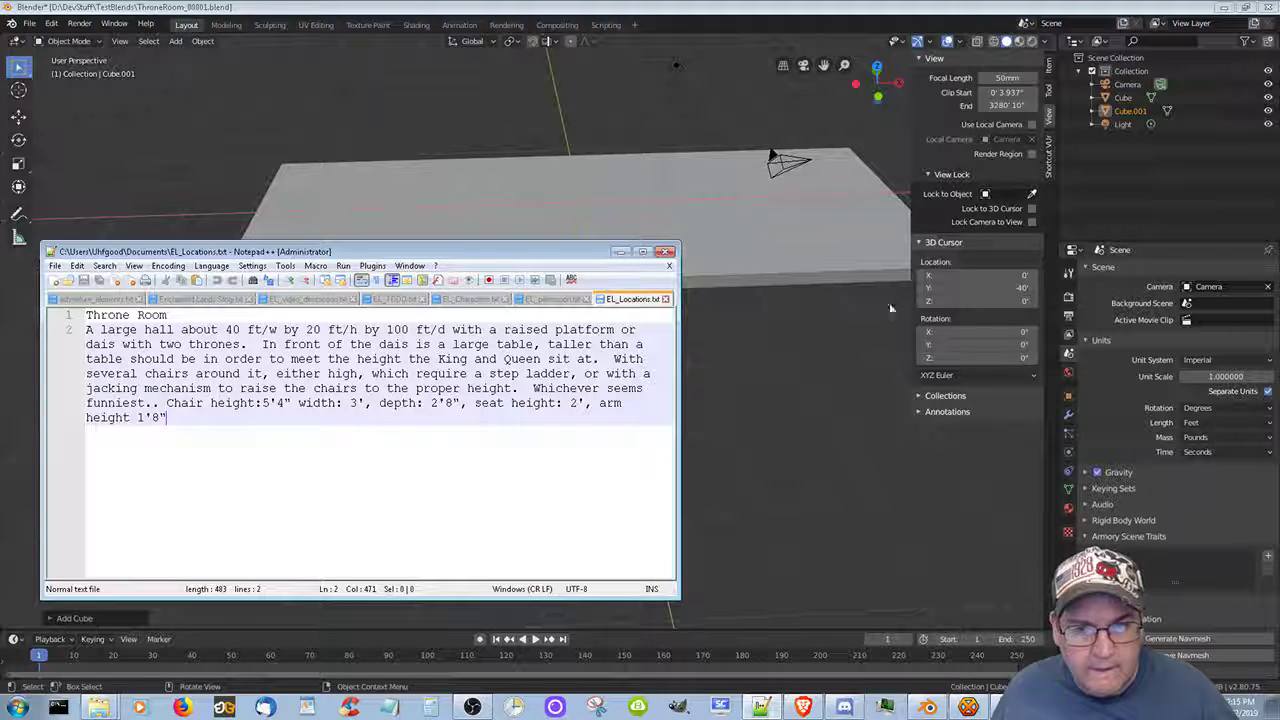
Step: Minimize Notepad++, frame Cube.001 in the viewport, and show its Item tab transform values
click(620, 251)
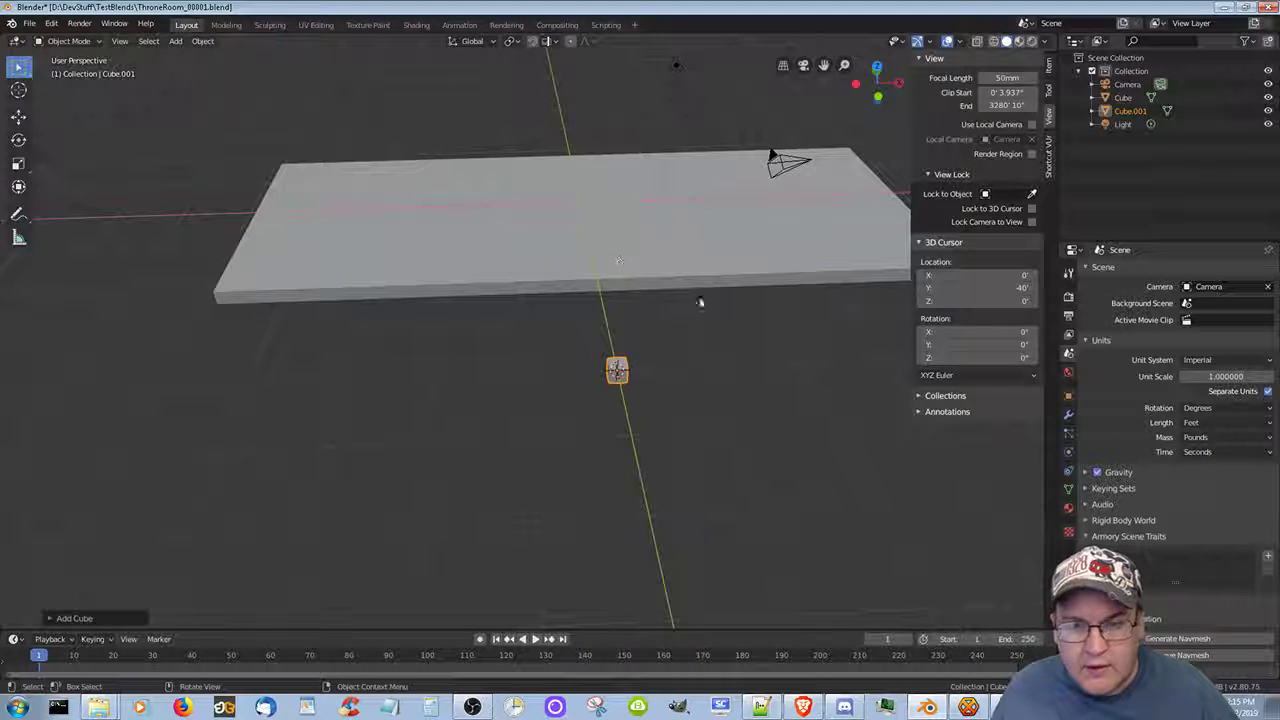
scroll(613, 482, up, 5)
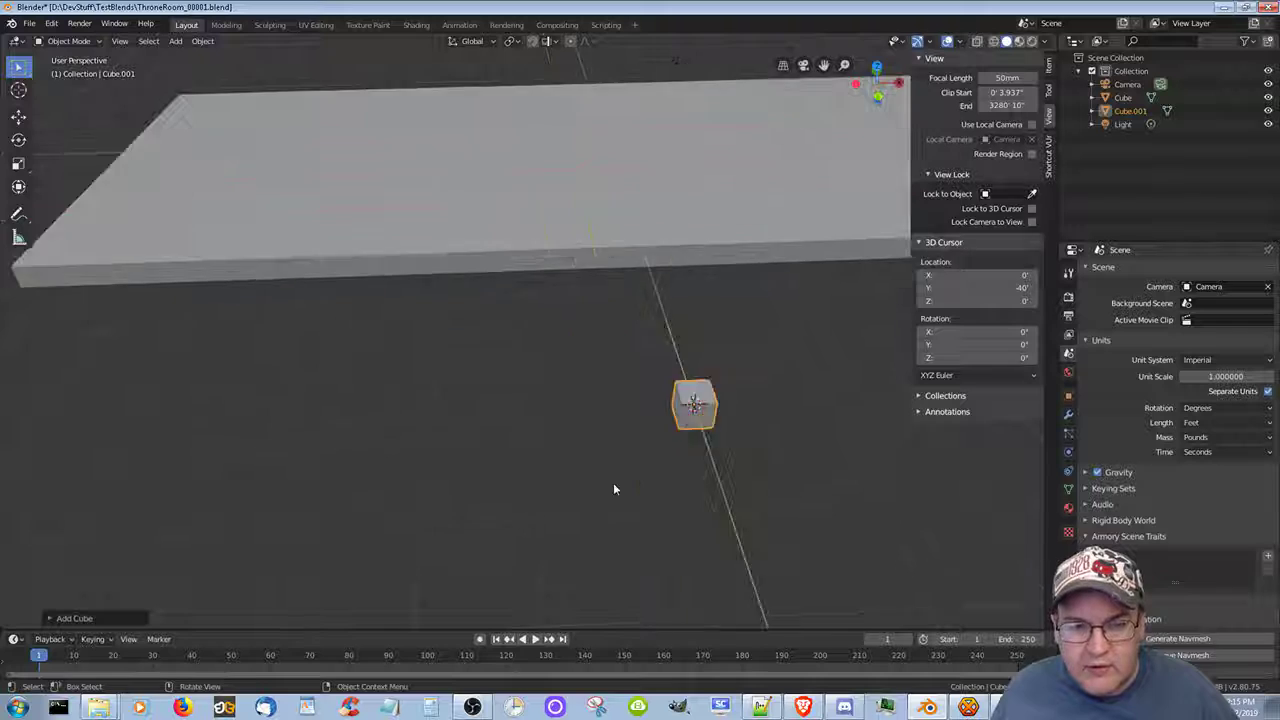
scroll(715, 497, up, 4)
mouse_move(715, 497)
middle_down()
mouse_move(739, 520)
mouse_move(683, 469)
mouse_move(709, 500)
mouse_move(735, 497)
mouse_move(712, 498)
mouse_move(737, 463)
mouse_move(853, 455)
mouse_move(687, 515)
mouse_move(614, 578)
mouse_move(654, 437)
mouse_move(632, 430)
middle_up()
mouse_move(643, 377)
middle_down()
mouse_move(612, 460)
mouse_move(537, 500)
mouse_move(659, 468)
middle_up()
mouse_move(628, 476)
middle_down()
mouse_move(617, 459)
mouse_move(669, 451)
mouse_move(646, 449)
mouse_move(643, 531)
mouse_move(576, 532)
middle_up()
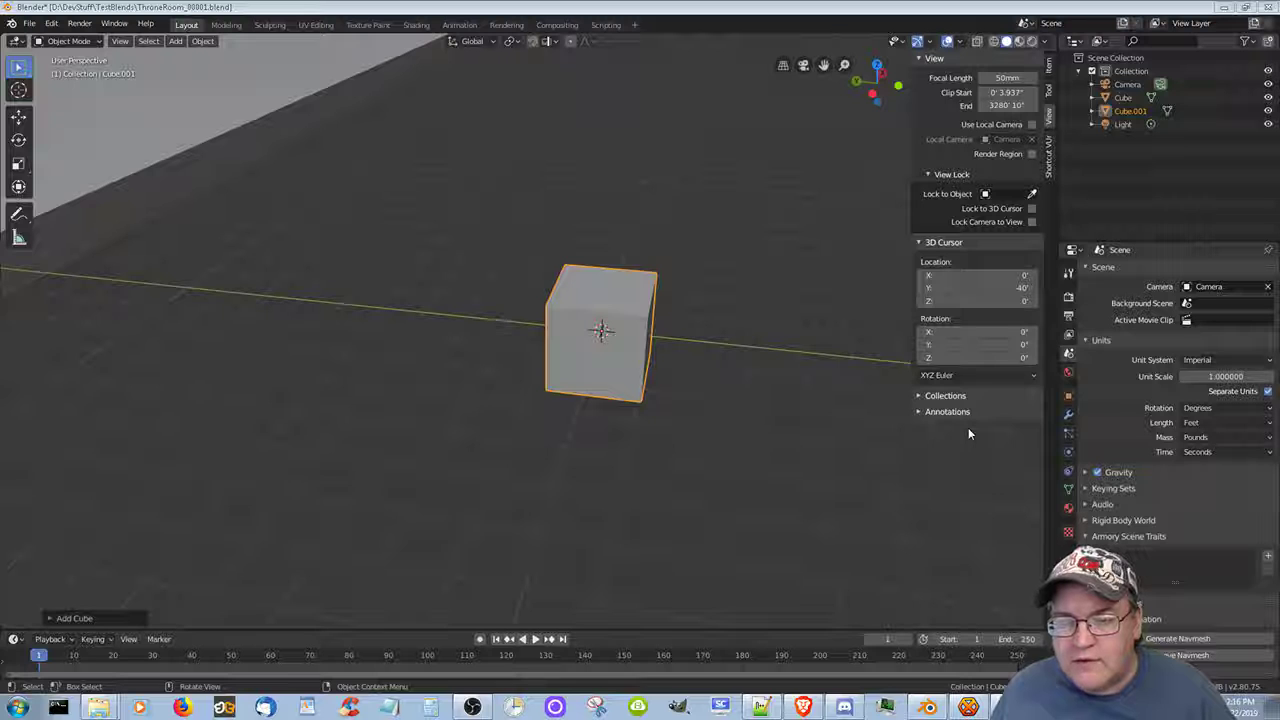
click(1048, 65)
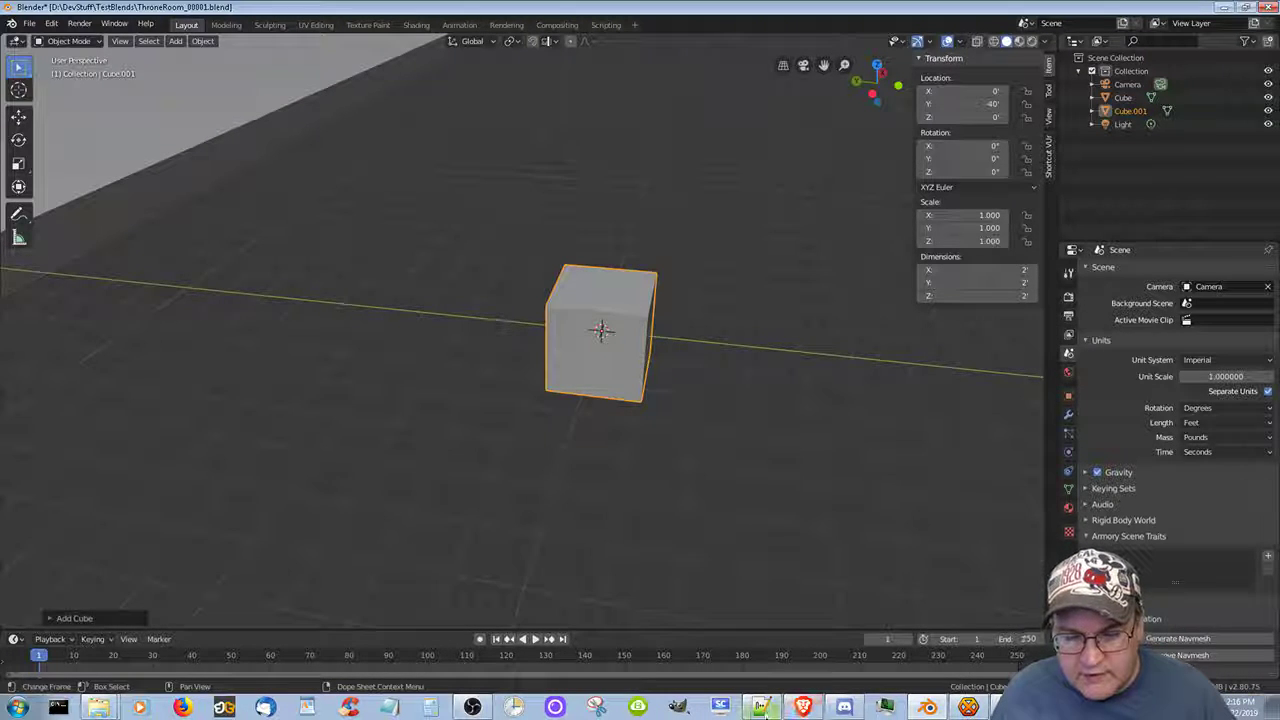
click(760, 707)
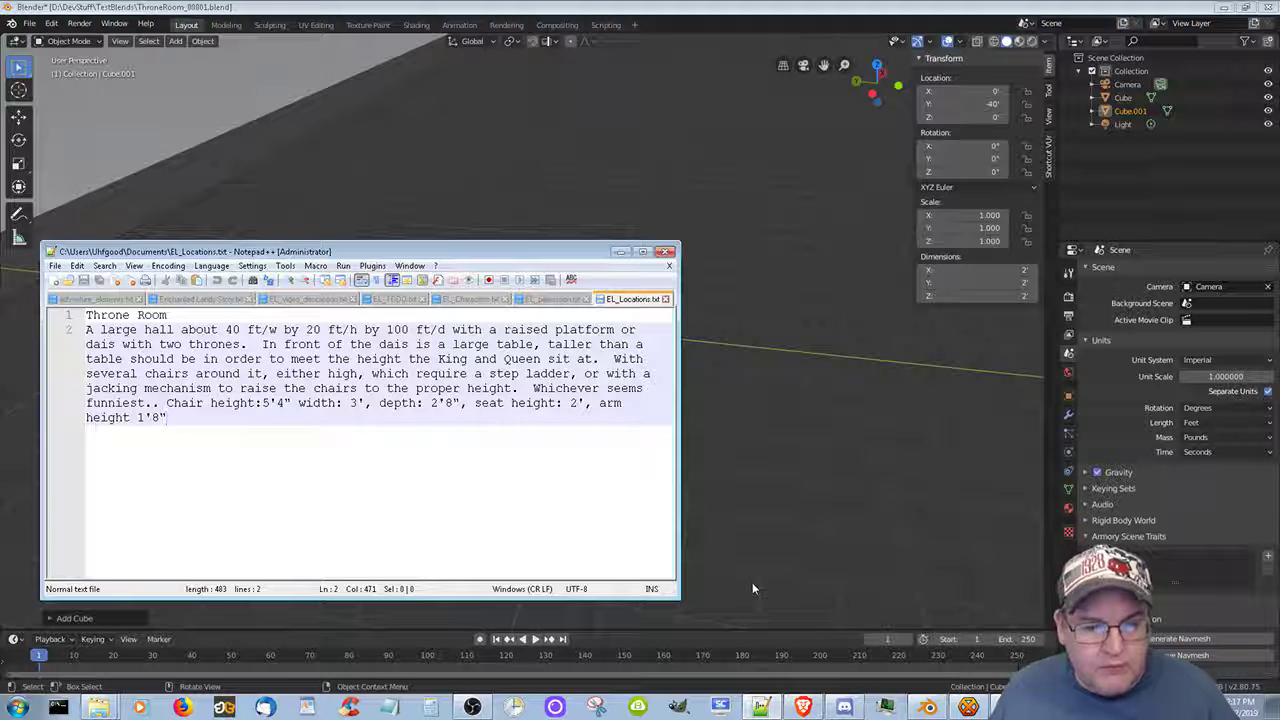
click(619, 251)
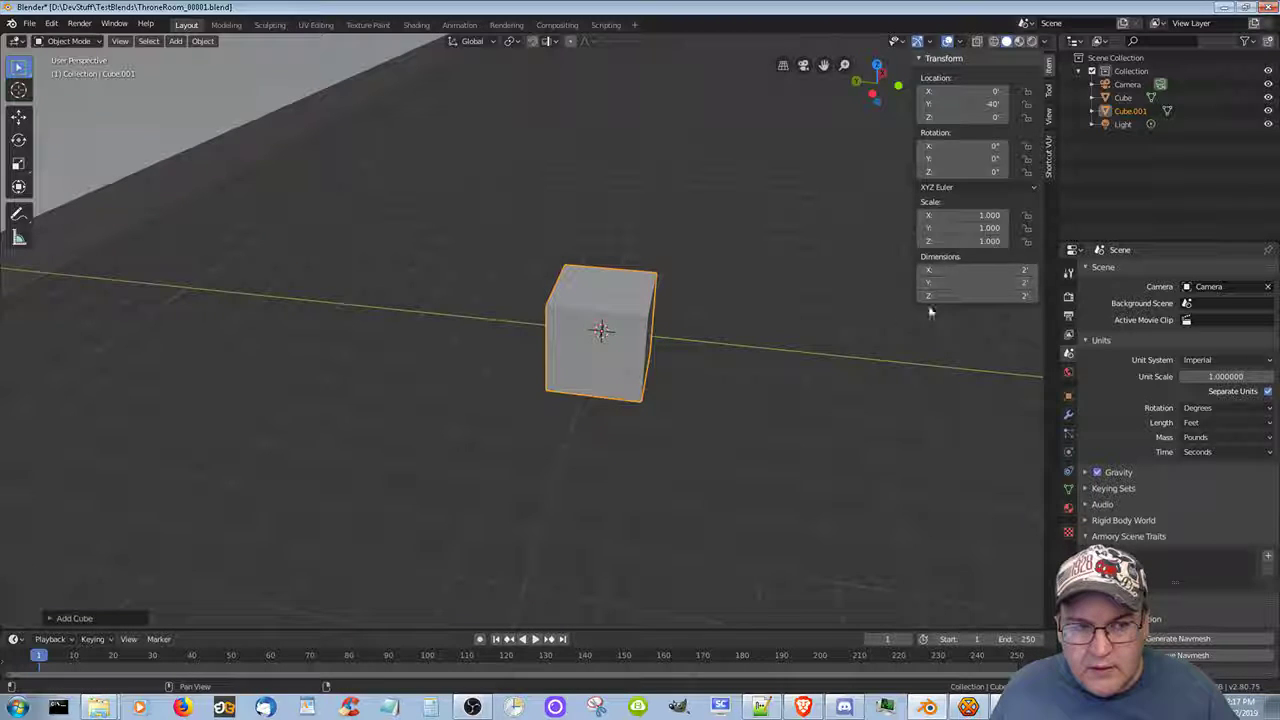
Step: Set Cube.001's dimensions to X 2'8" and Y 3', then save ThroneRoom_00001.blend
click(945, 270)
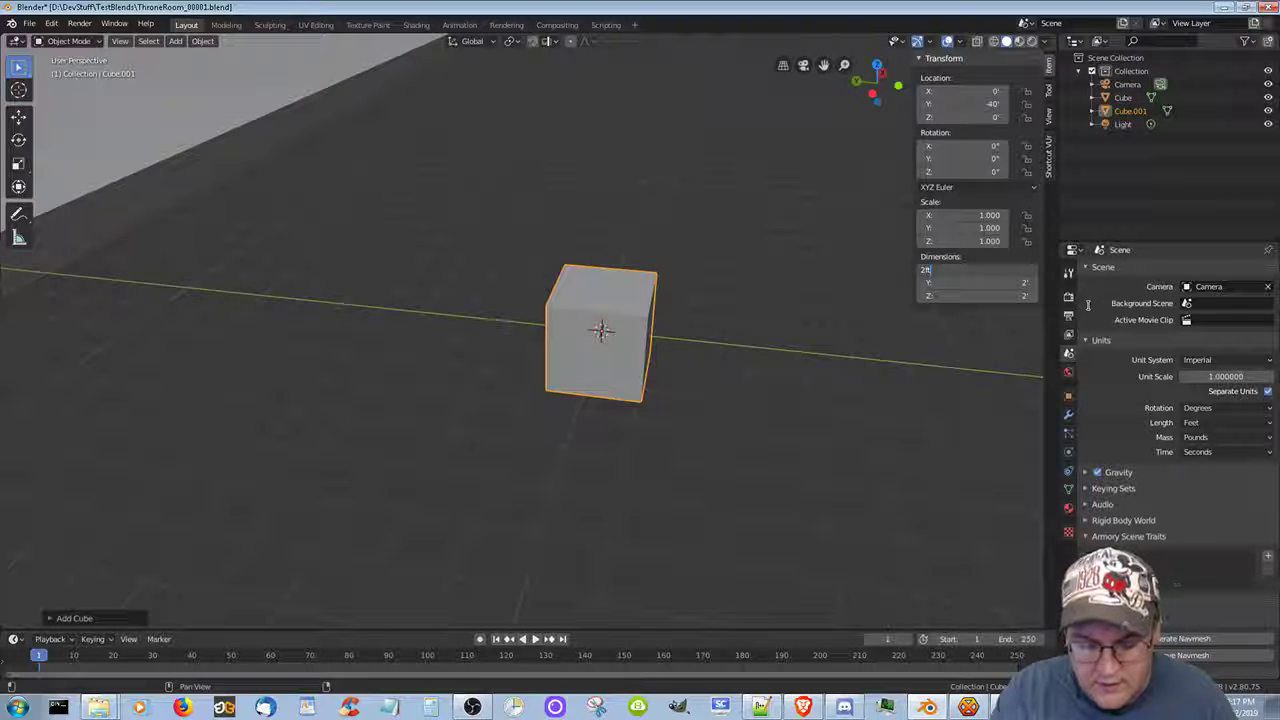
text(8in)
key(Return)
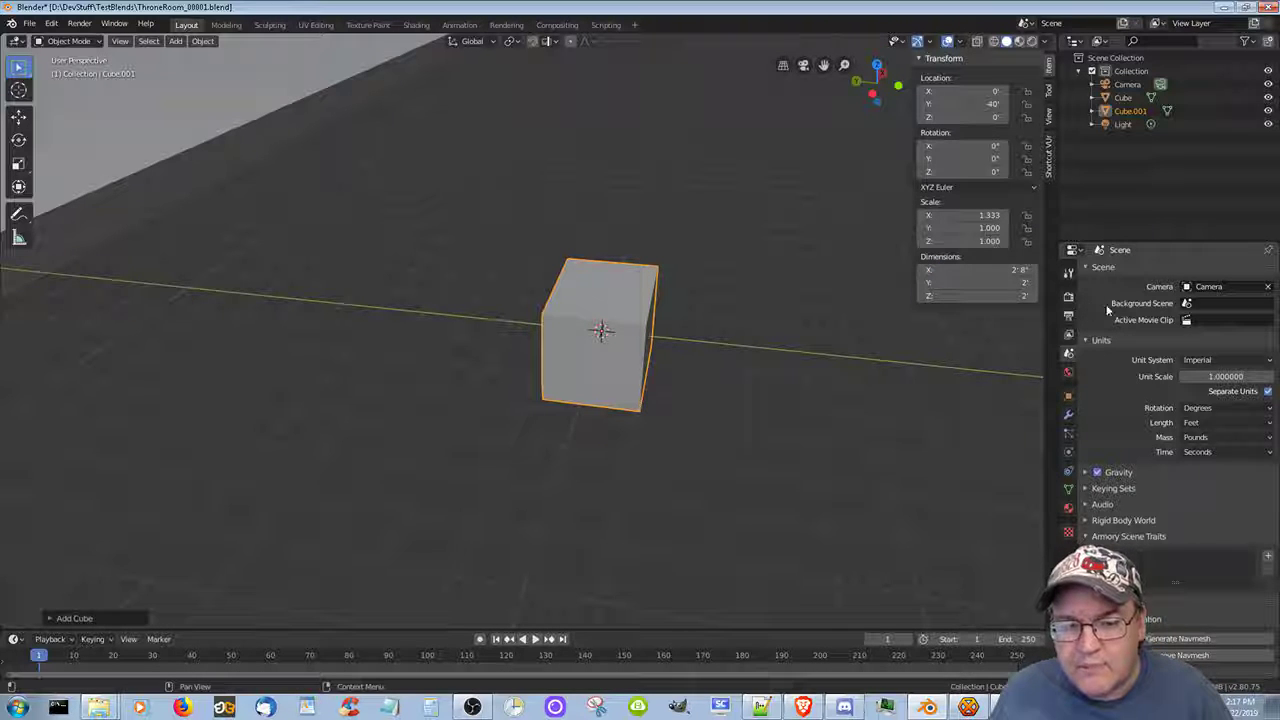
click(977, 283)
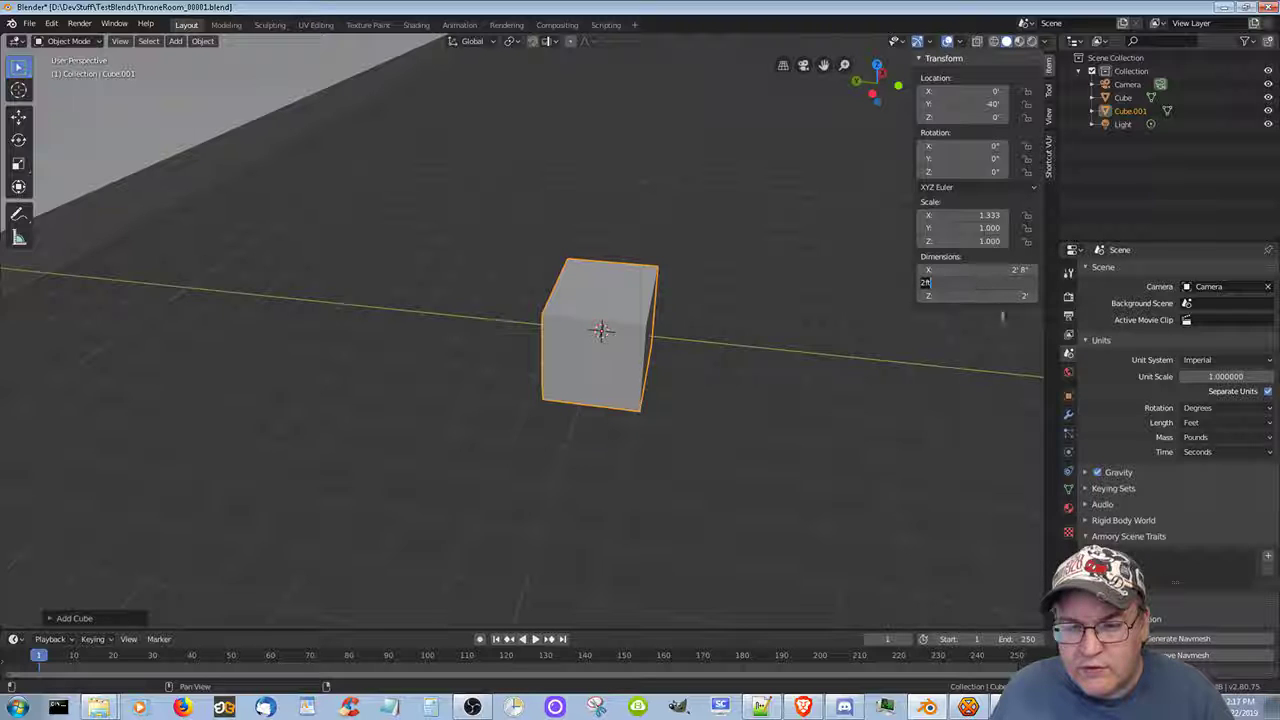
text(3)
key(Return)
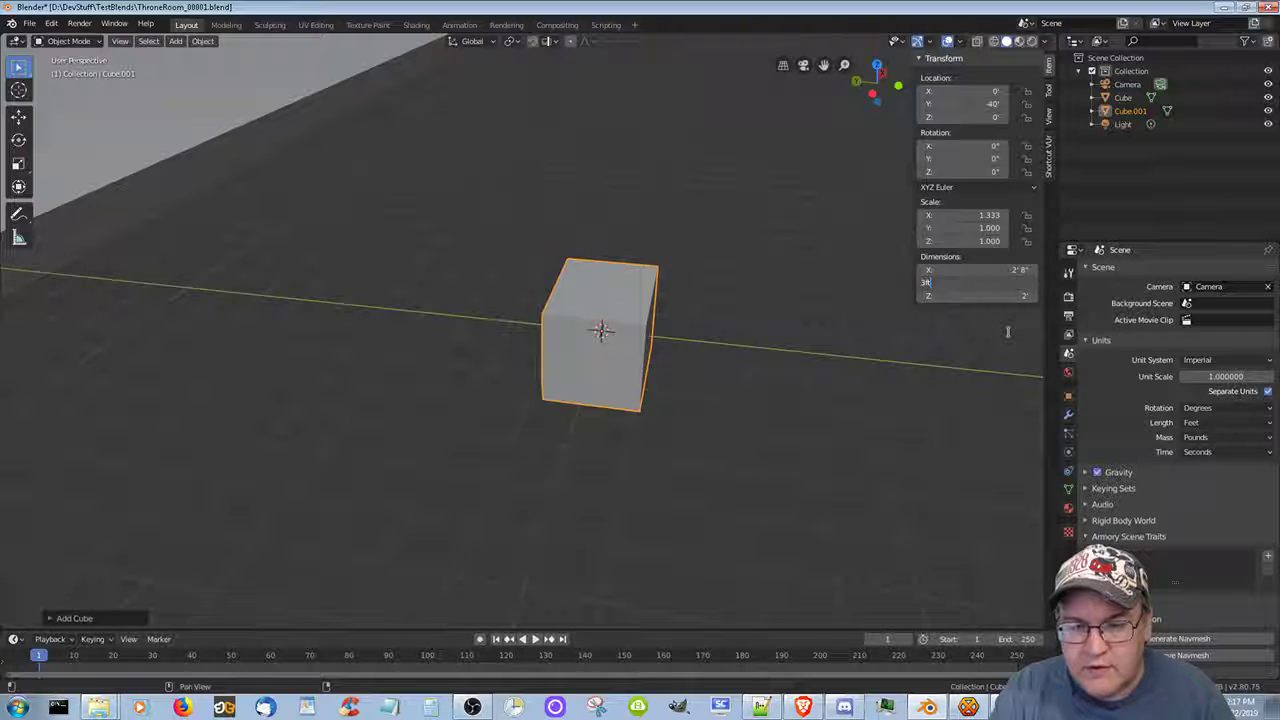
mouse_move(772, 390)
middle_down()
mouse_move(621, 429)
mouse_move(613, 375)
mouse_move(741, 424)
mouse_move(786, 382)
mouse_move(695, 430)
mouse_move(723, 394)
mouse_move(772, 396)
mouse_move(754, 418)
mouse_move(754, 403)
middle_up()
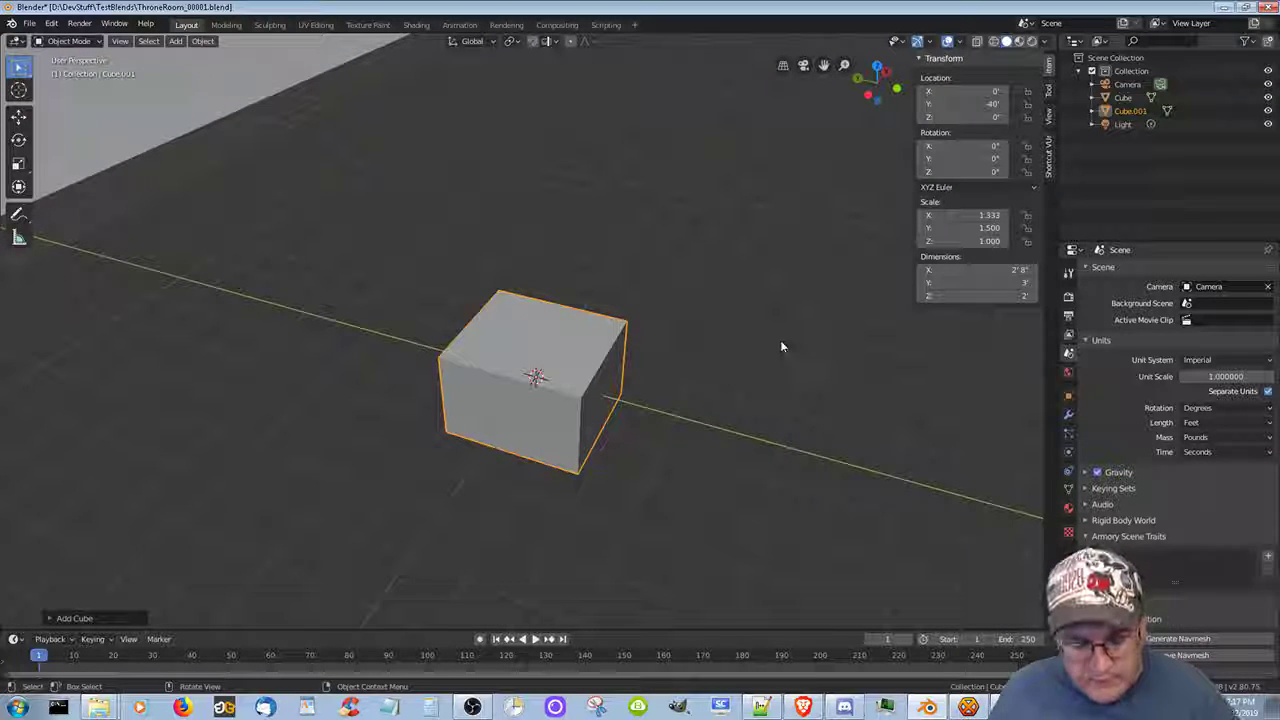
key(ctrl+s)
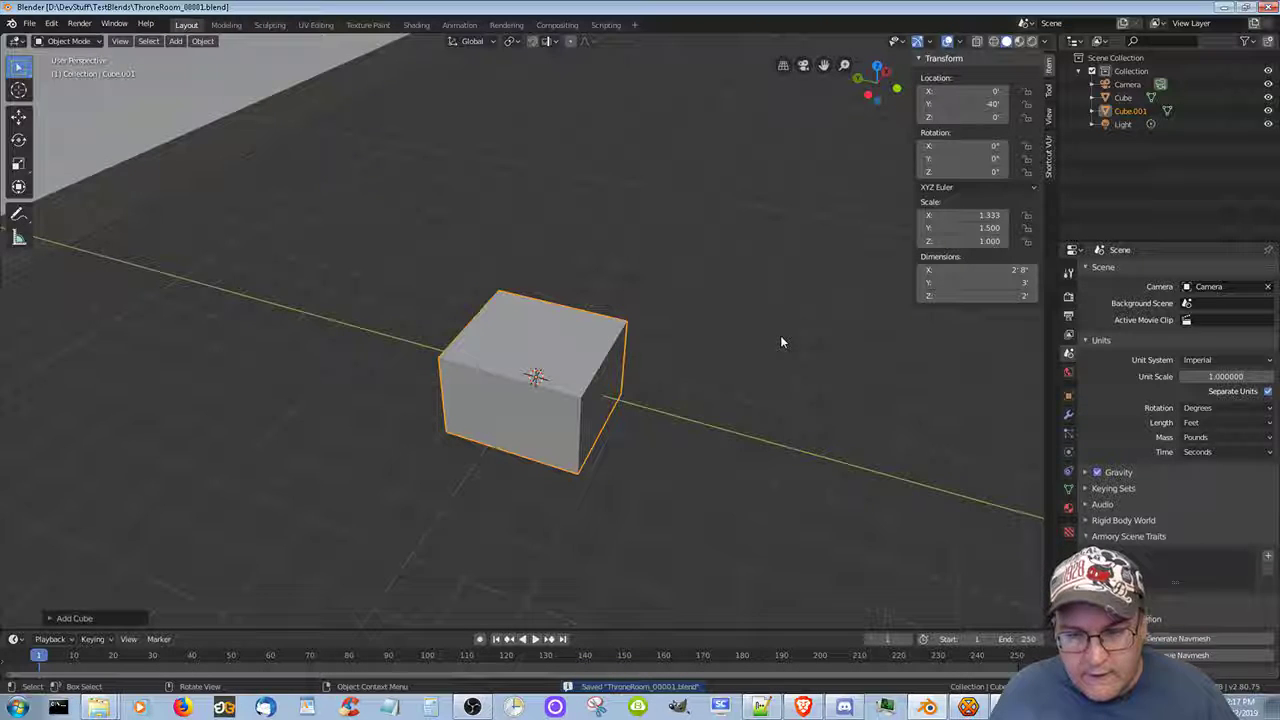